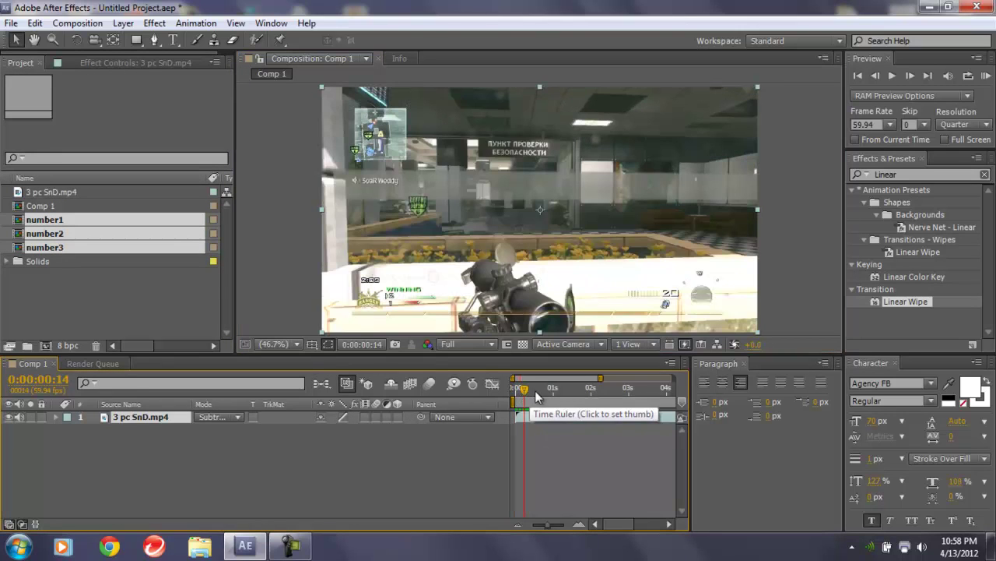
{"action": "left_click", "coordinate": [535, 388]}
{"action": "left_click_drag", "start_coordinate": [718, 119], "coordinate": [621, 290]}
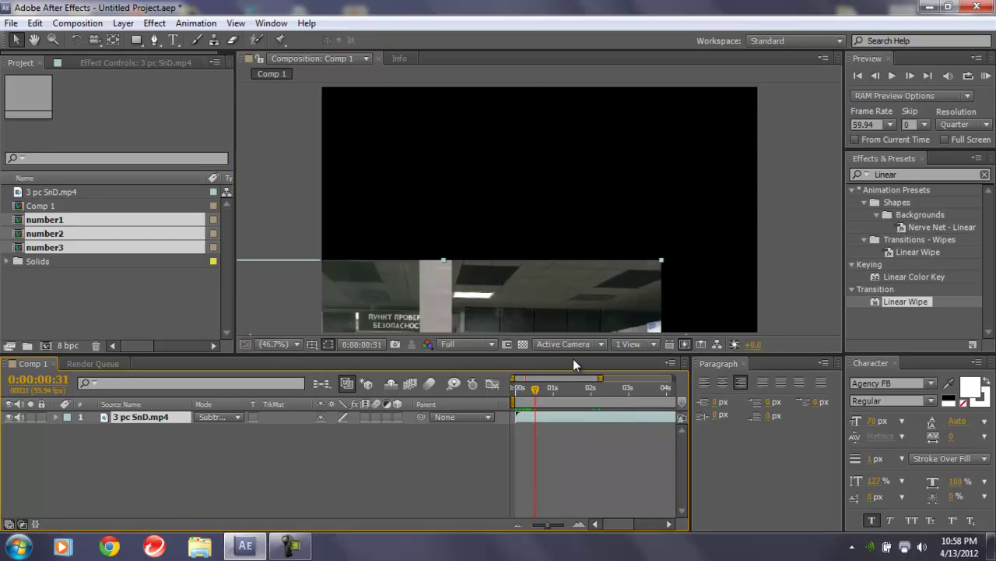
{"action": "key", "text": "ctrl+z"}
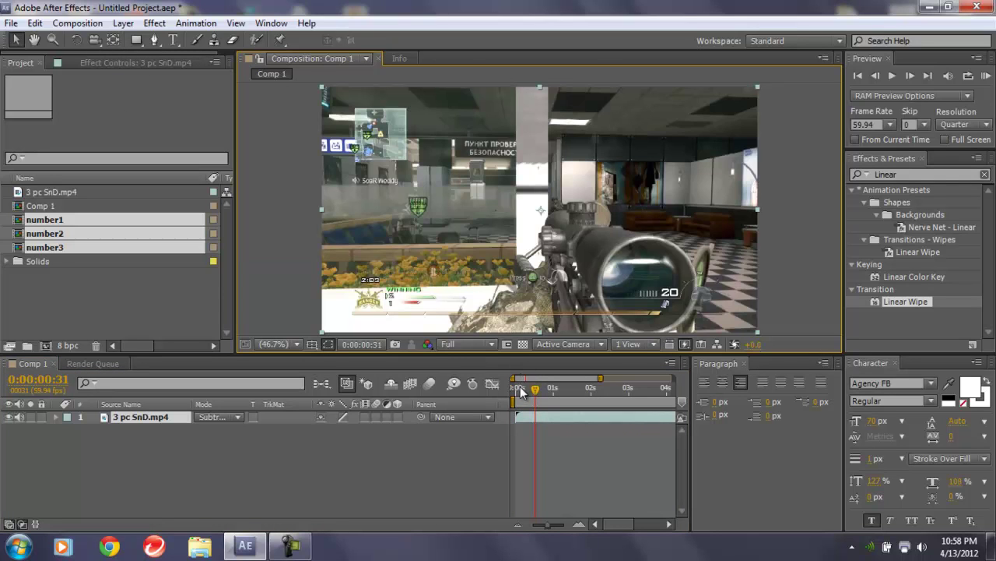
Return the playhead to the start and create a new 500 × 75 px composition at 59.94 fps, lasting 0:00:07:44, with a black background
{"action": "left_click", "coordinate": [518, 389]}
{"action": "left_click_drag", "start_coordinate": [518, 393], "coordinate": [499, 398]}
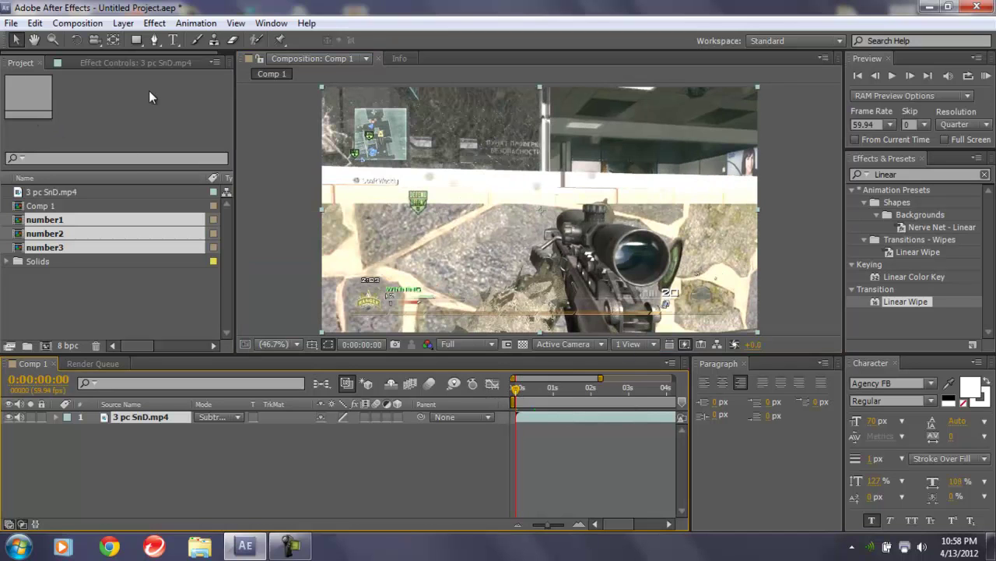
{"action": "left_click", "coordinate": [123, 23]}
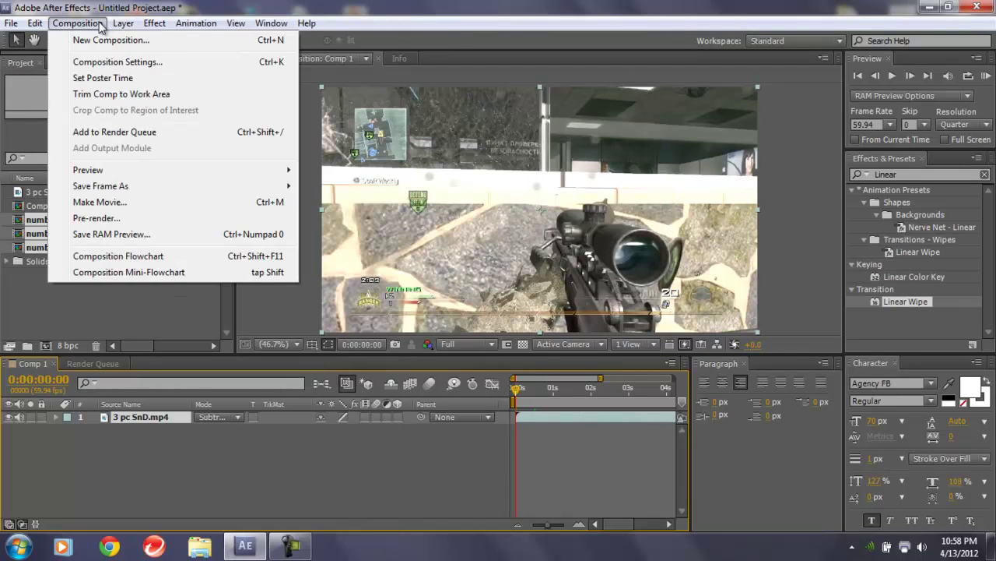
{"action": "left_click", "coordinate": [111, 40]}
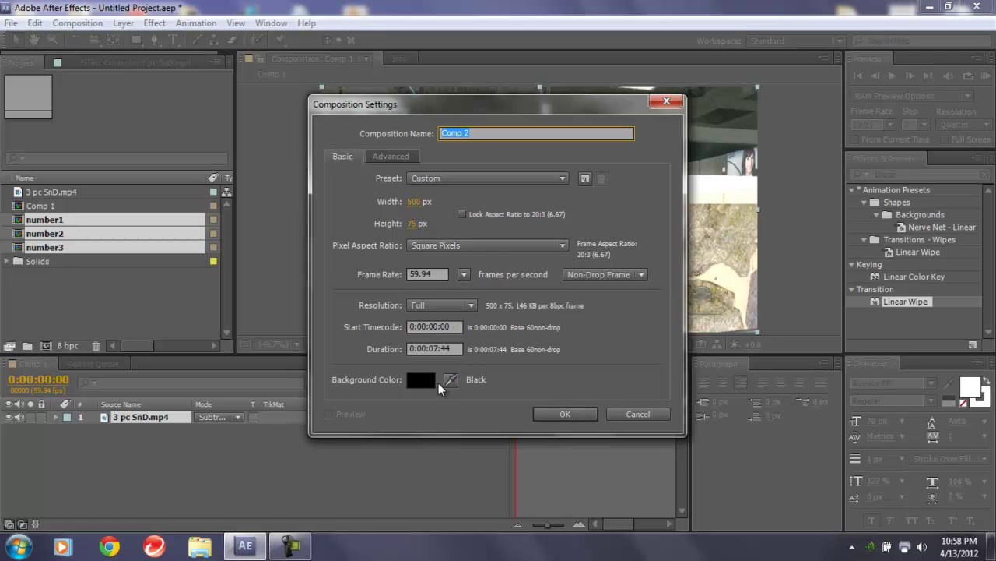
{"action": "left_click", "coordinate": [565, 414]}
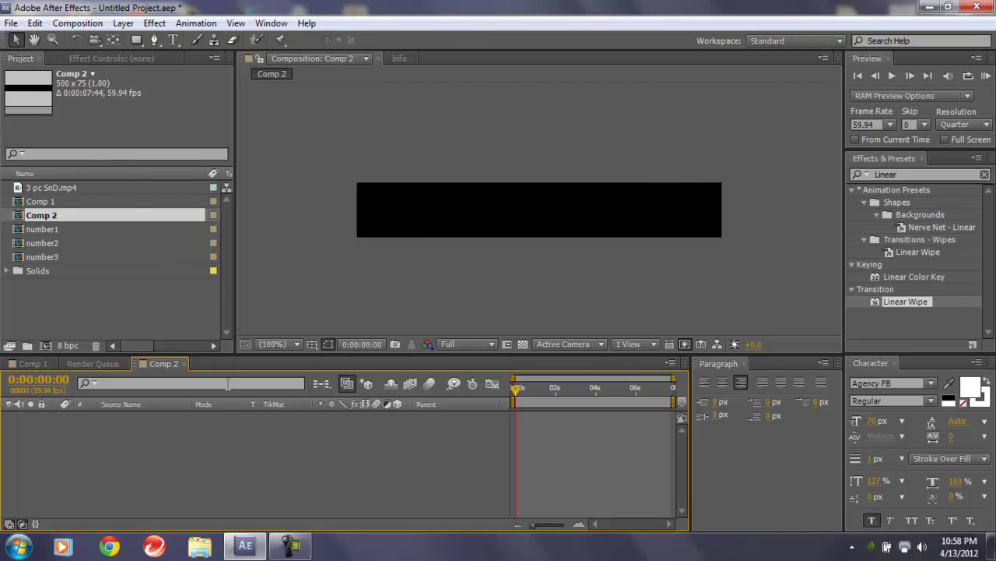
Add the text "ONE" to the new composition and move it near the right end of the black frame
{"action": "left_click", "coordinate": [173, 39]}
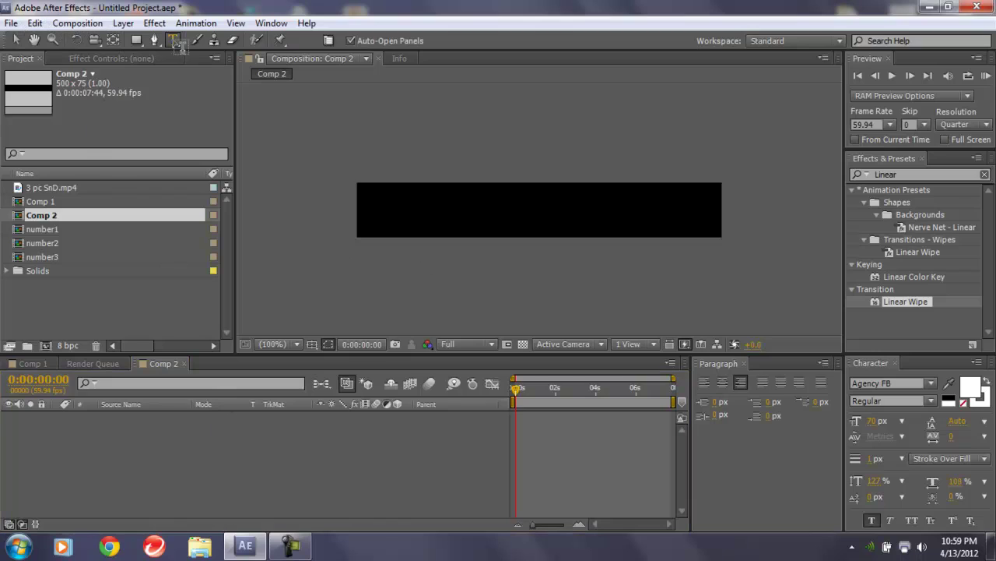
{"action": "left_click", "coordinate": [388, 207]}
{"action": "type", "text": "Mac"}
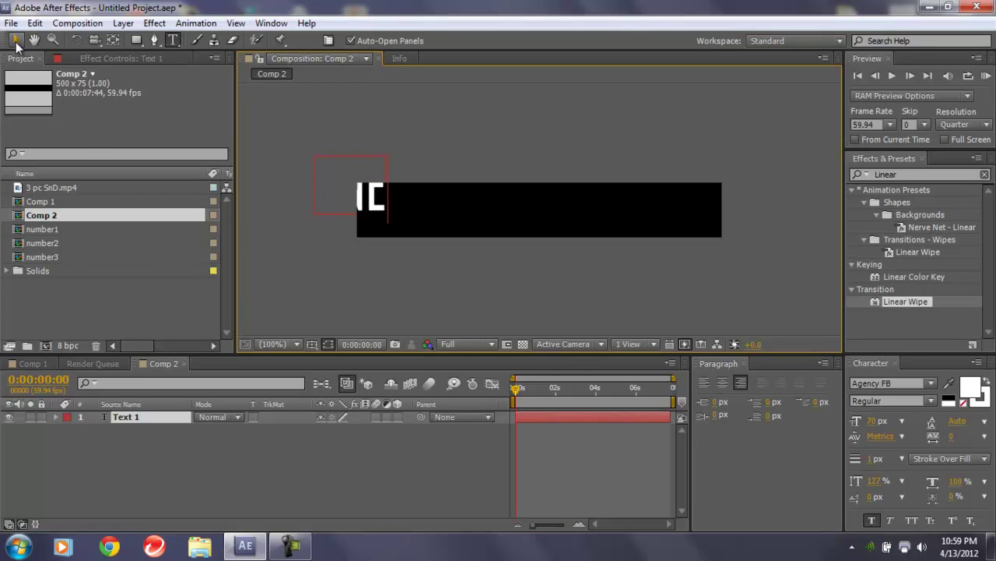
{"action": "left_click", "coordinate": [15, 40]}
{"action": "left_click_drag", "start_coordinate": [370, 204], "coordinate": [685, 226]}
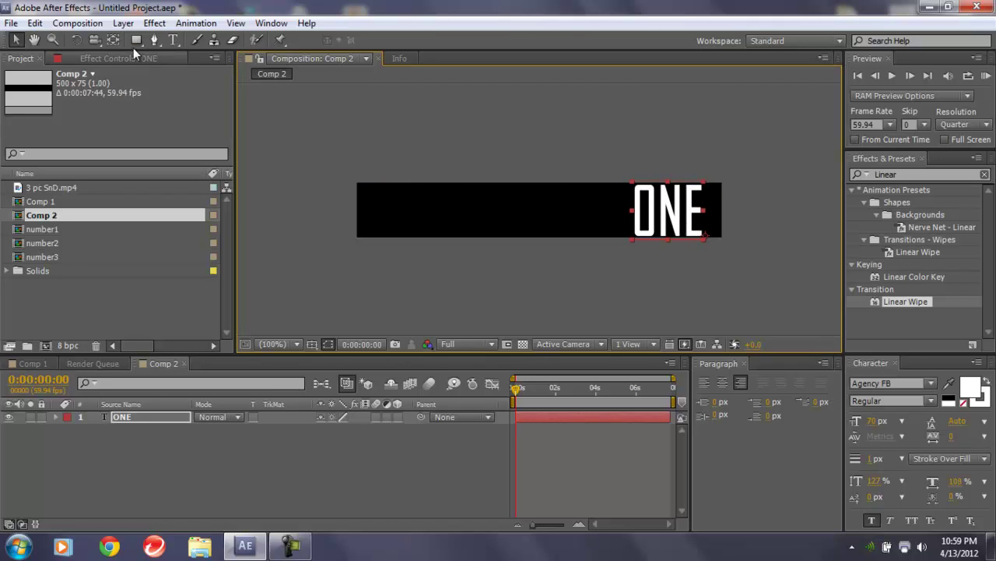
Append "./" to the ONE text so it reads "ONE./"
{"action": "left_click", "coordinate": [172, 40]}
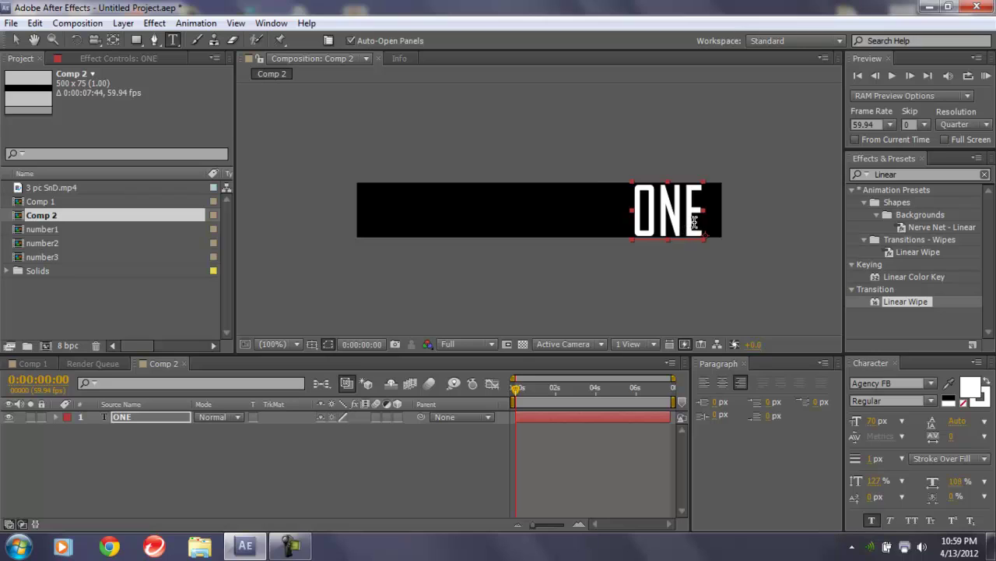
{"action": "left_click", "coordinate": [696, 223]}
{"action": "type", "text": "./"}
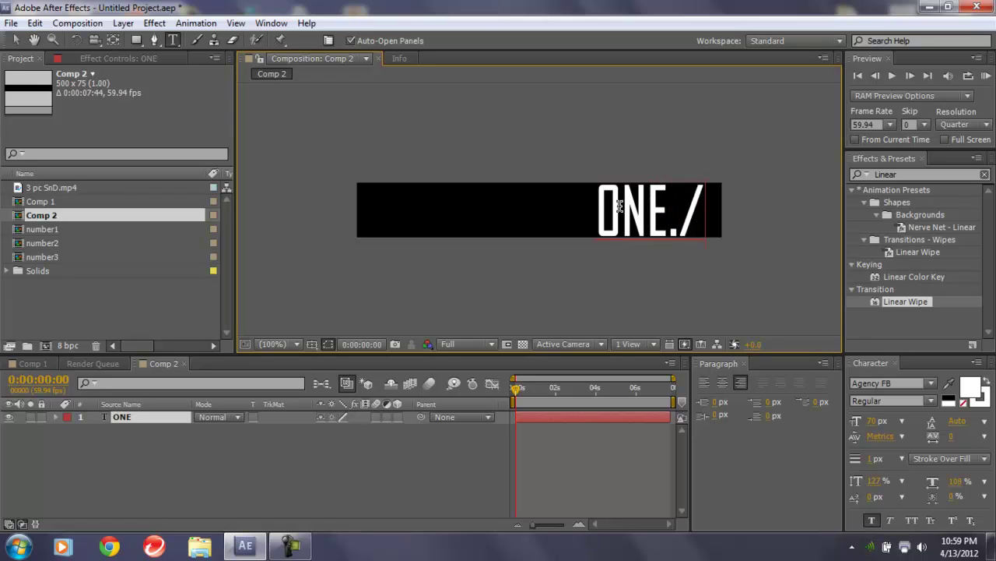
{"action": "left_click", "coordinate": [13, 41]}
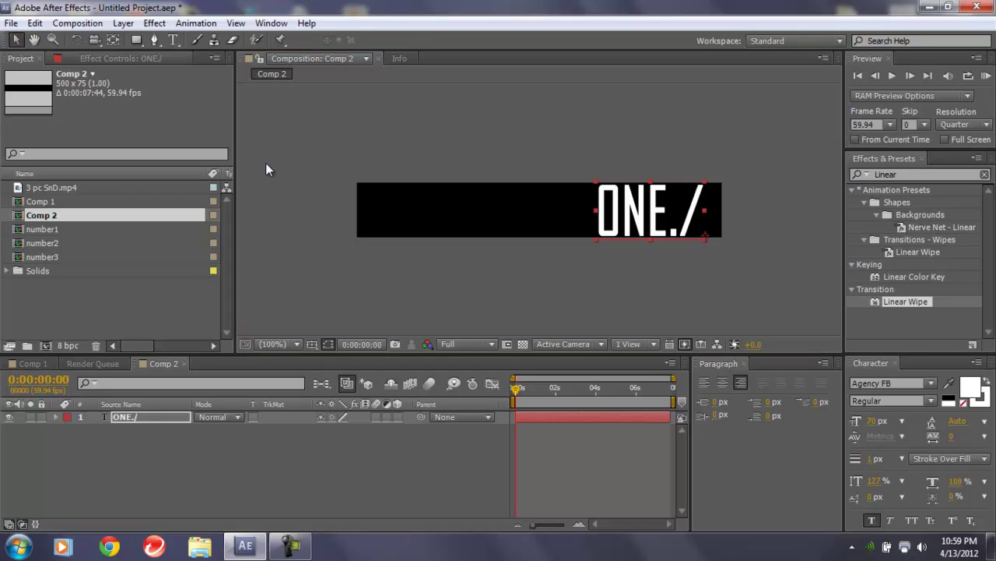
Try the paragraph alignments, keep the text right-aligned, and move it flush against the composition's right edge
{"action": "left_click", "coordinate": [741, 382]}
{"action": "left_click", "coordinate": [722, 382]}
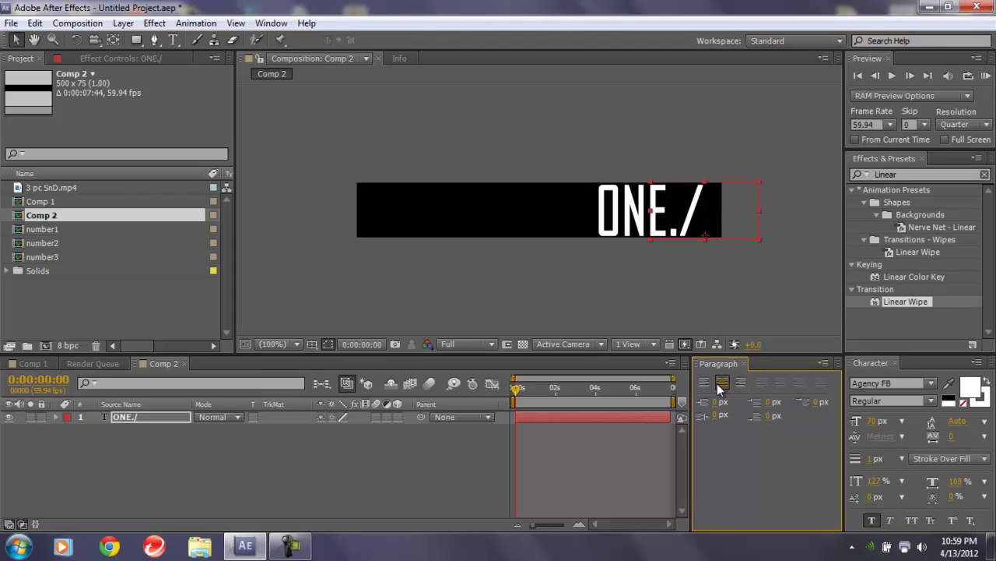
{"action": "left_click", "coordinate": [738, 383]}
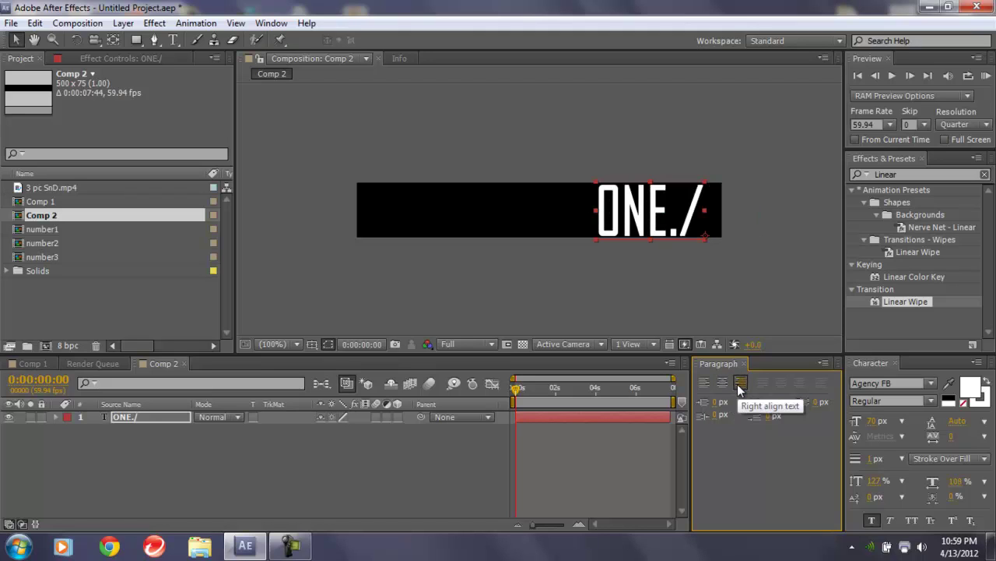
{"action": "left_click_drag", "start_coordinate": [656, 208], "coordinate": [674, 209]}
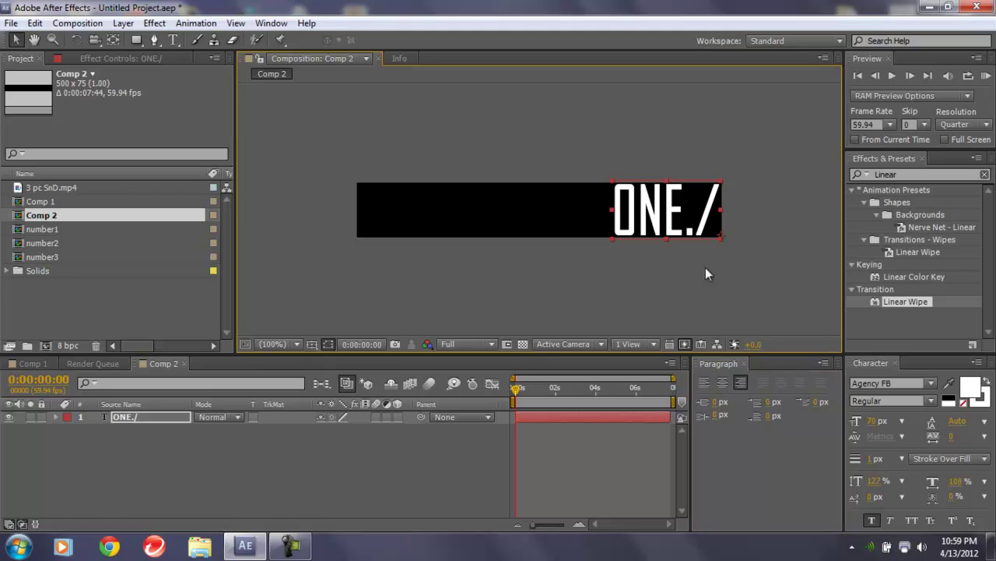
{"action": "left_click", "coordinate": [704, 383]}
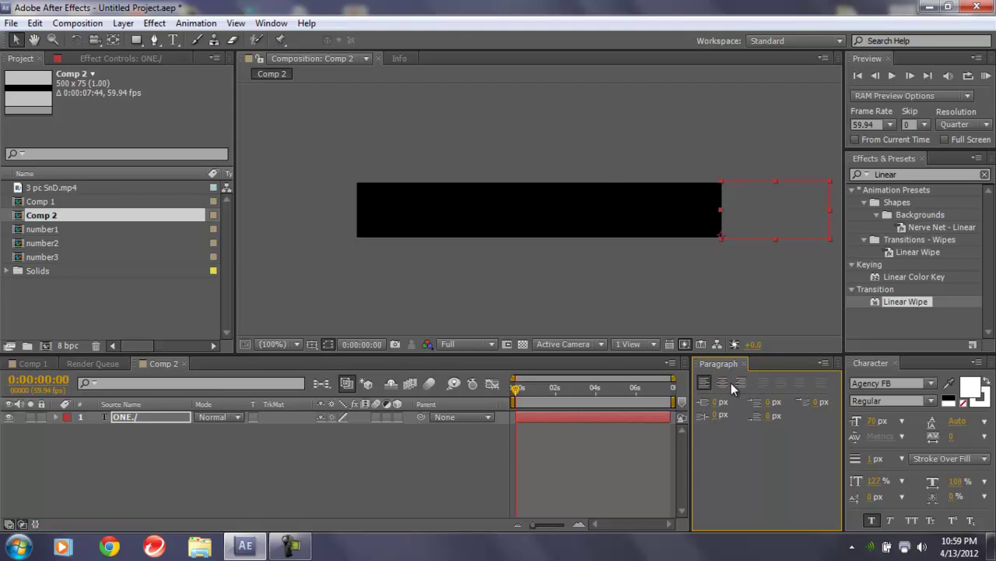
{"action": "left_click", "coordinate": [740, 382]}
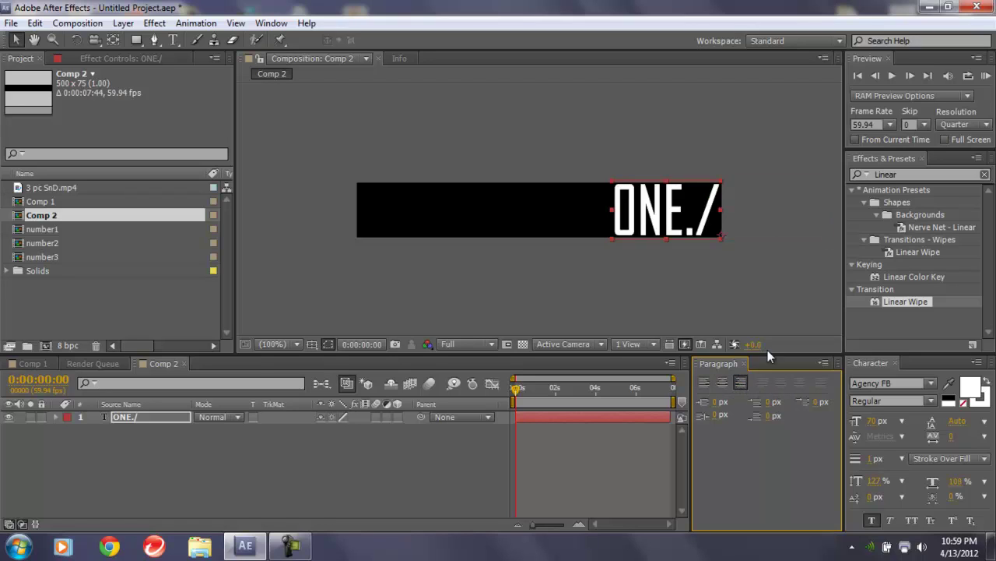
{"action": "left_click", "coordinate": [151, 434]}
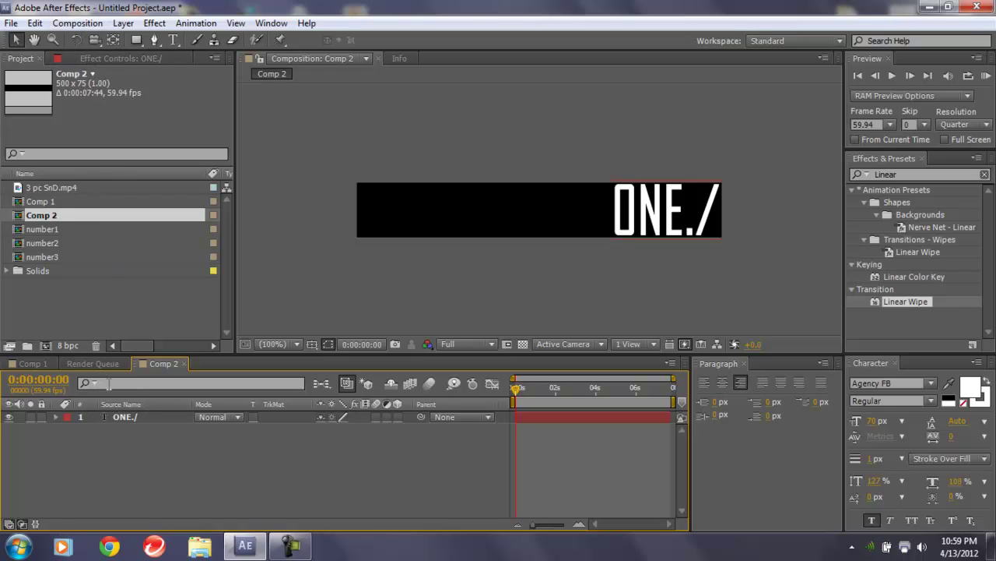
{"action": "right_click", "coordinate": [122, 417]}
{"action": "left_click", "coordinate": [162, 521]}
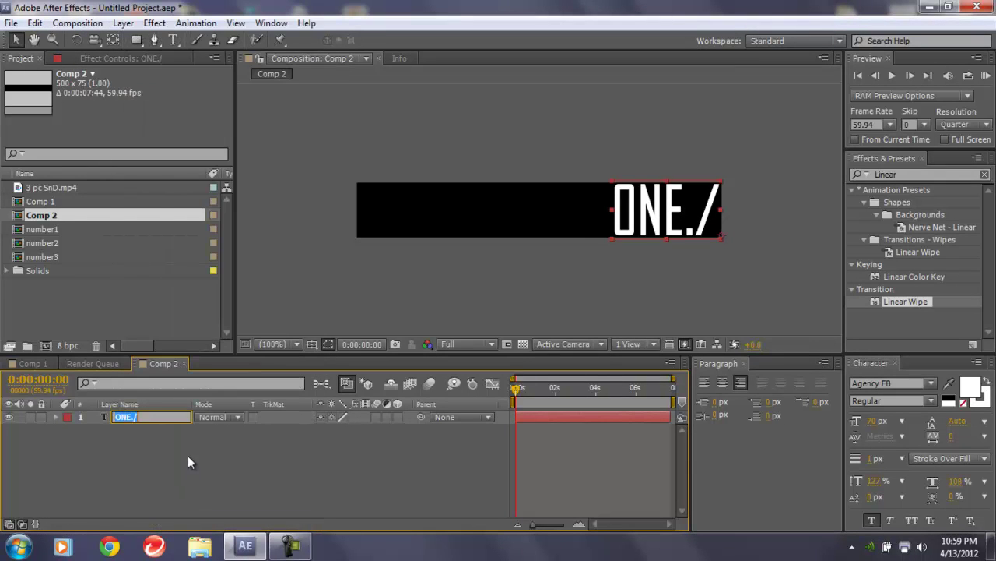
{"action": "right_click", "coordinate": [148, 360]}
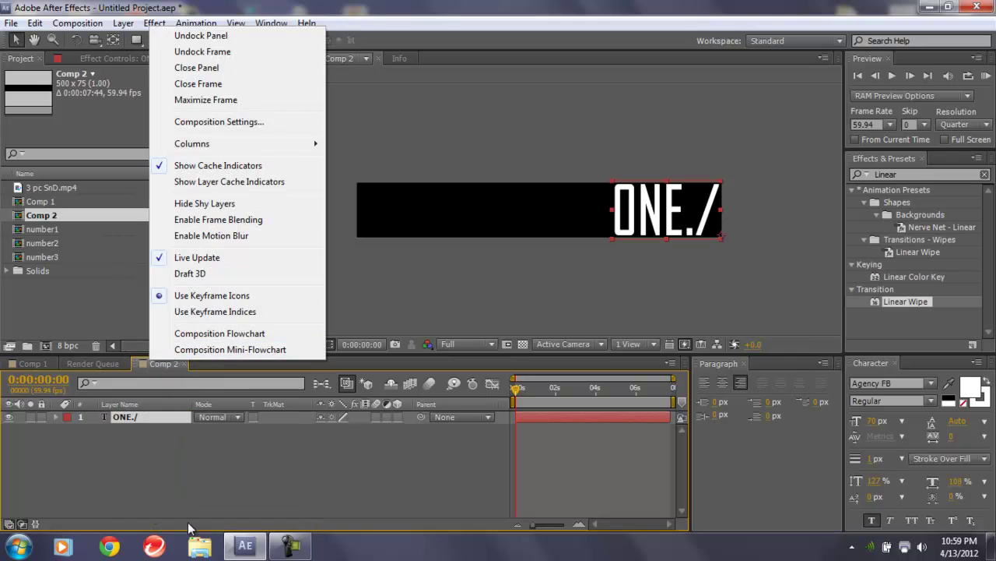
{"action": "left_click", "coordinate": [196, 495]}
Rename the text composition as "number 11" in its composition settings
{"action": "left_click", "coordinate": [77, 23]}
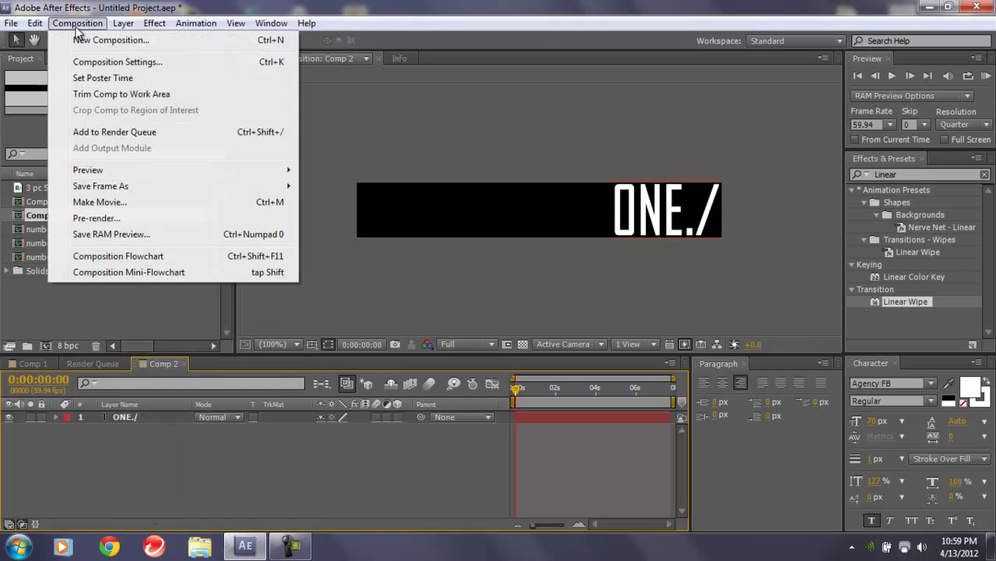
{"action": "left_click", "coordinate": [103, 62]}
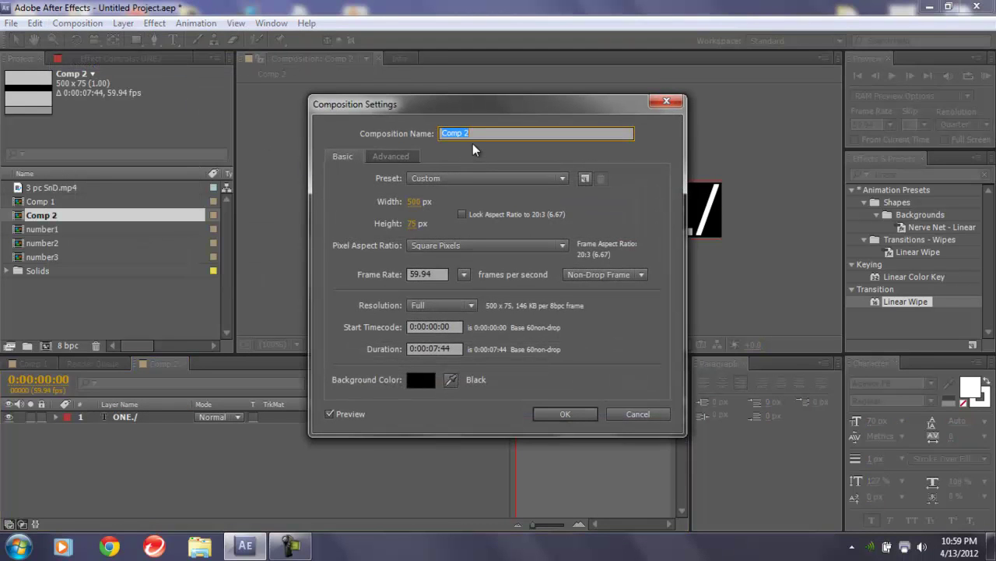
{"action": "key", "text": "Right"}
{"action": "key", "text": "BackSpace"}
{"action": "left_click", "coordinate": [553, 416]}
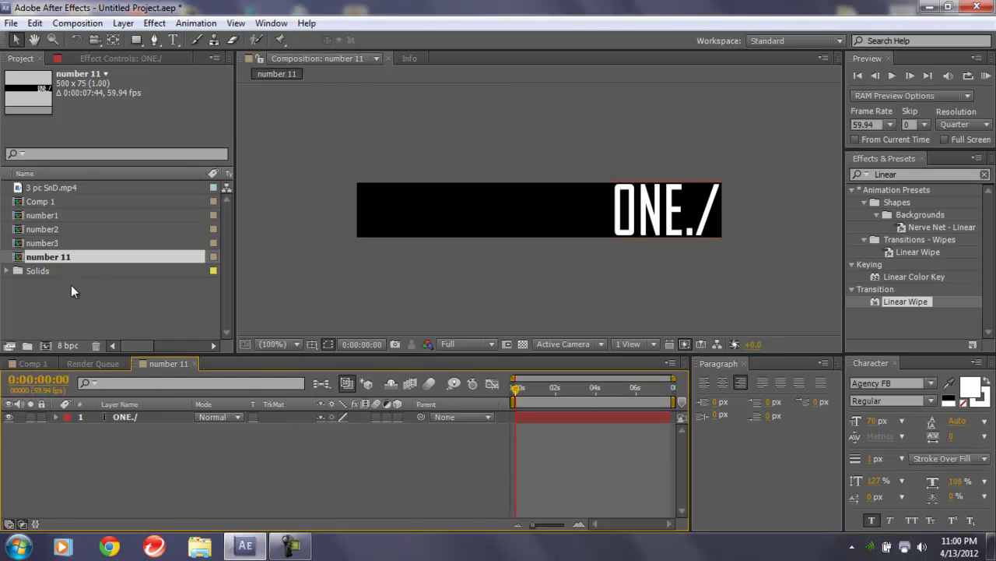
Delete the old number1, number2 and number3 compositions from the project
{"action": "left_click", "coordinate": [64, 216]}
{"action": "left_click", "coordinate": [84, 244], "text": "shift"}
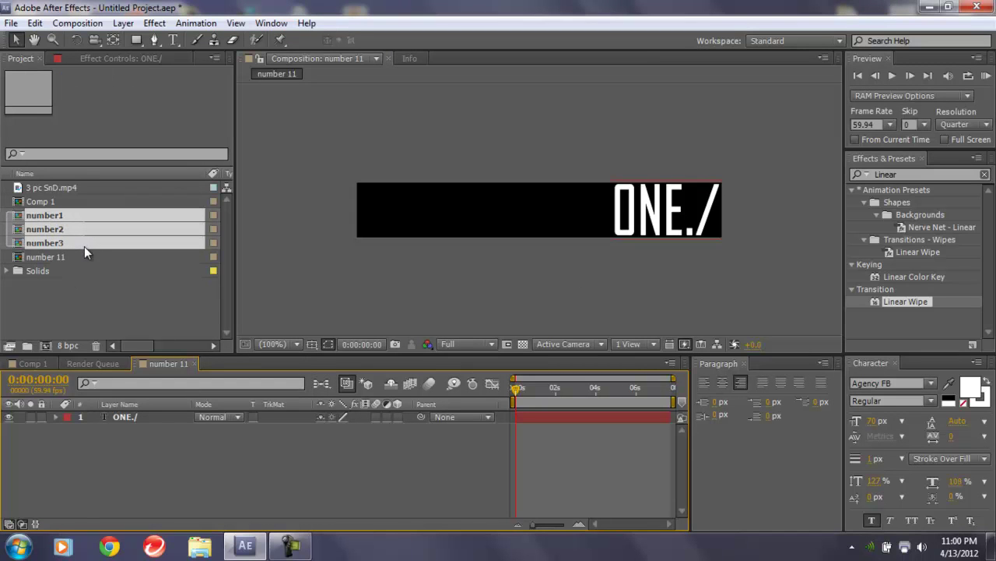
{"action": "key", "text": "Delete"}
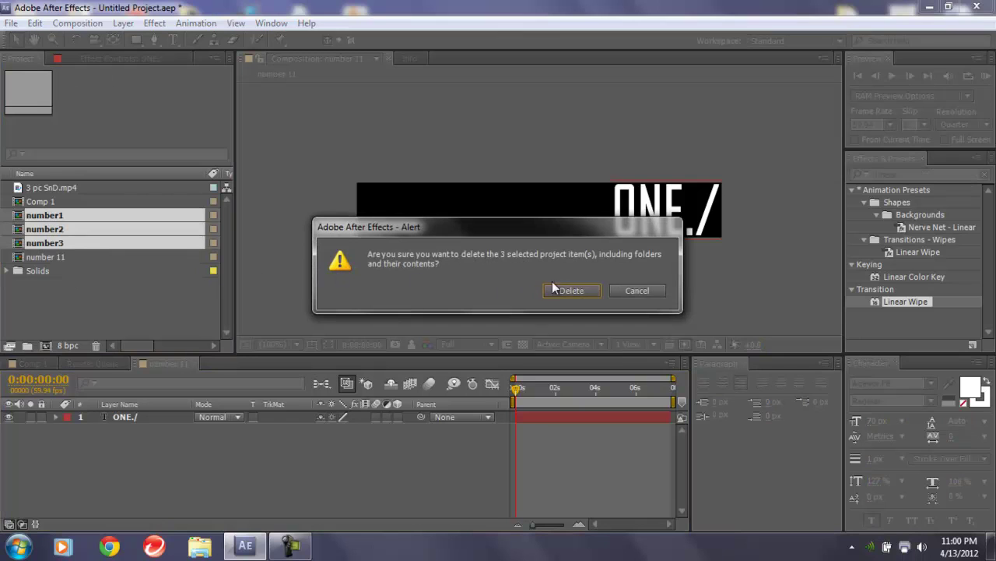
{"action": "left_click", "coordinate": [559, 286]}
Duplicate the number 11 composition twice in the project
{"action": "left_click", "coordinate": [46, 218]}
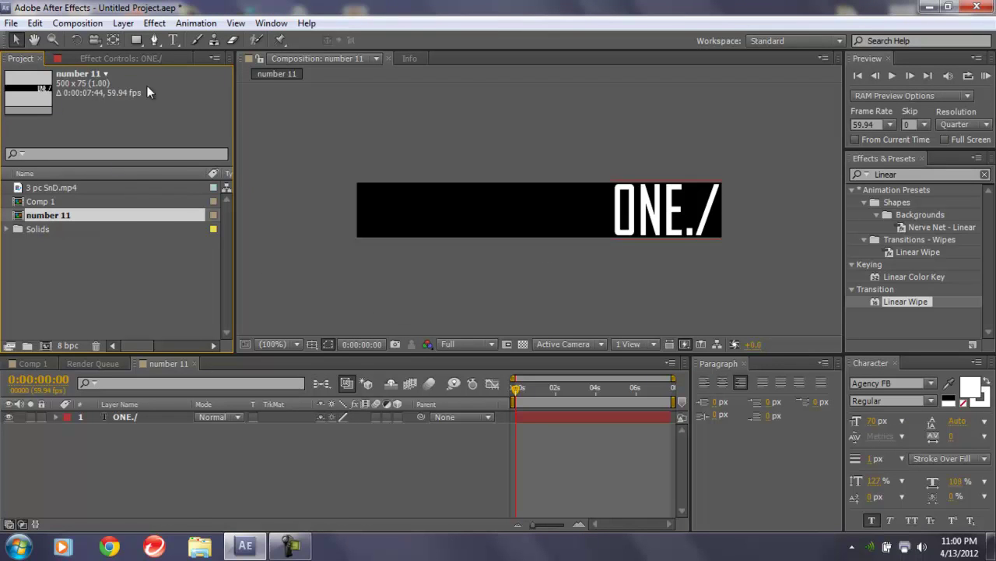
{"action": "double_click", "coordinate": [65, 218]}
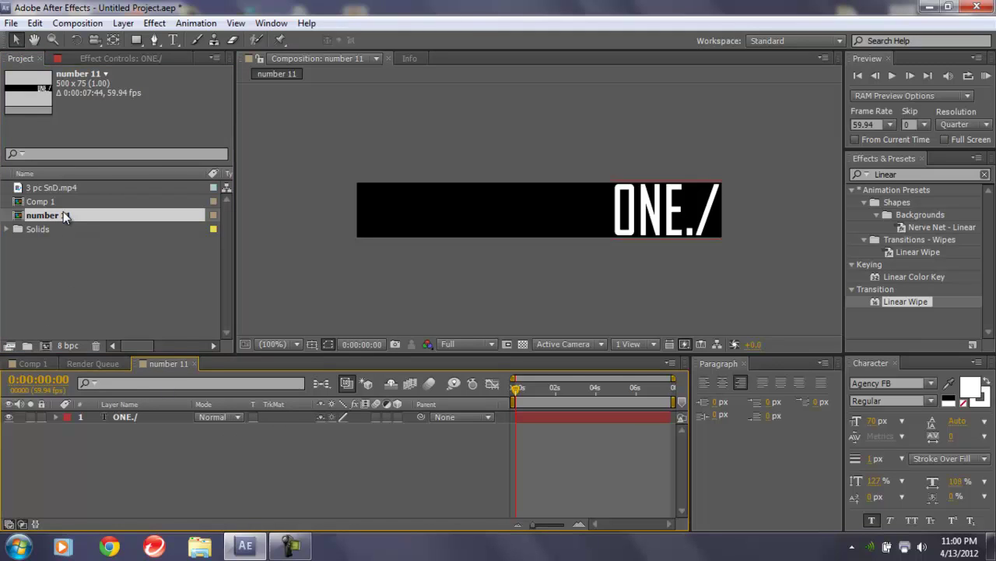
{"action": "left_click", "coordinate": [63, 219]}
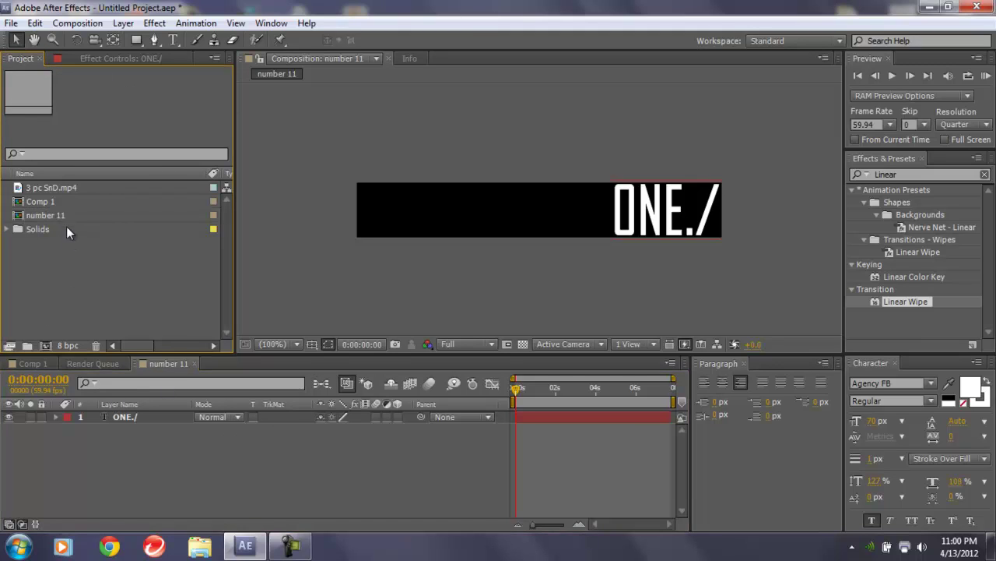
{"action": "key", "text": "ctrl+d"}
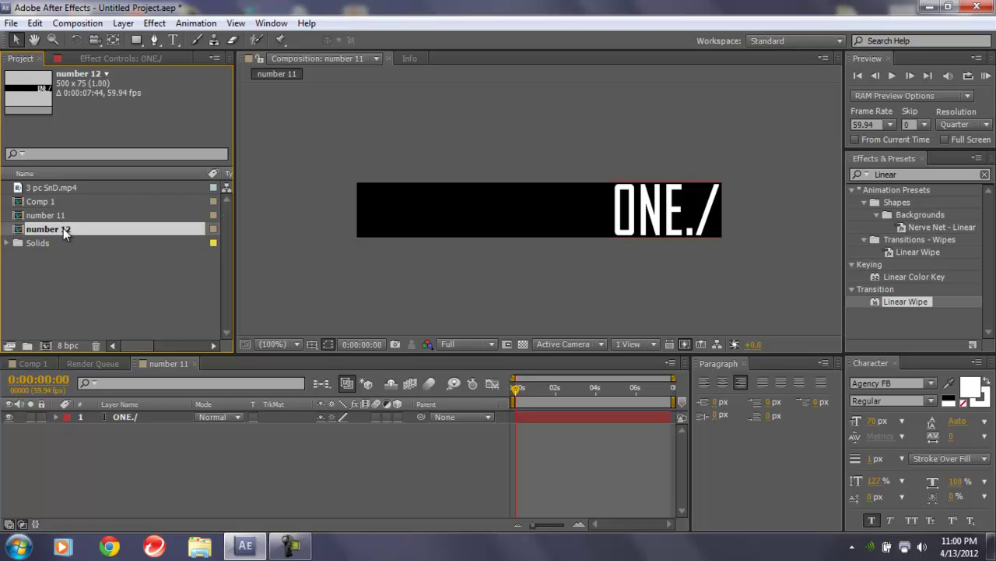
{"action": "key", "text": "ctrl+d"}
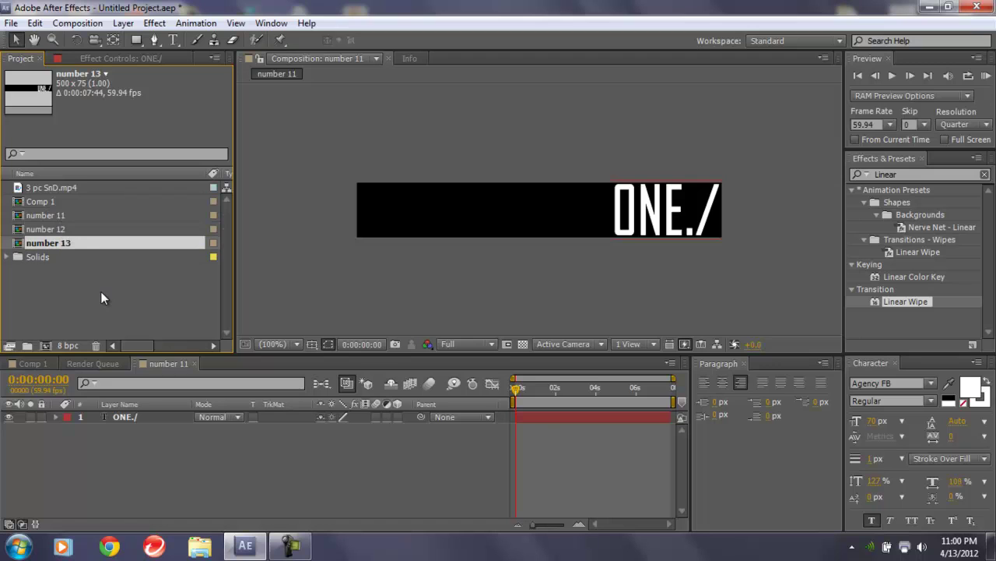
{"action": "left_click", "coordinate": [36, 363]}
{"action": "left_click_drag", "start_coordinate": [127, 421], "coordinate": [154, 450]}
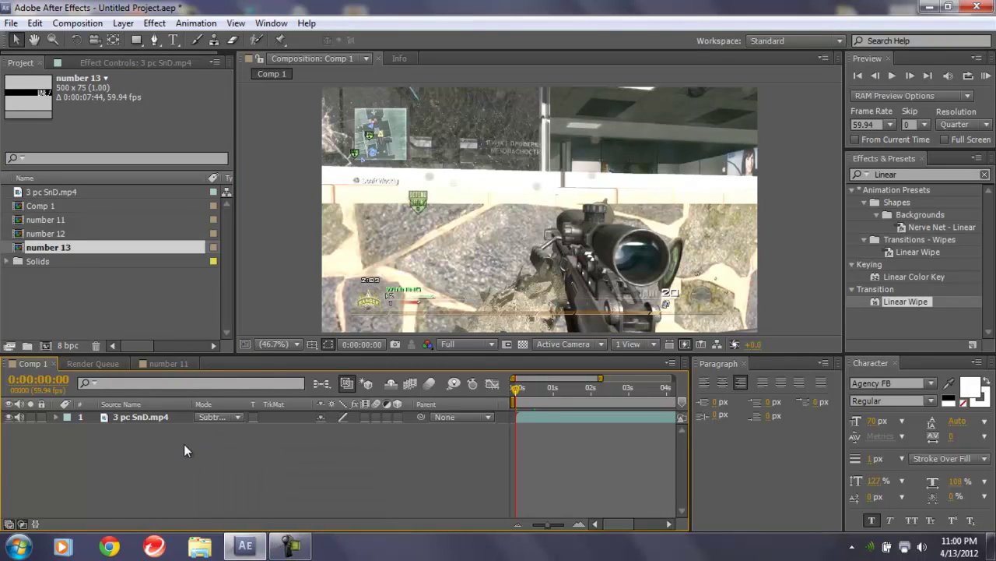
{"action": "left_click", "coordinate": [141, 363]}
Open the number 12 and number 13 compositions and change the text in number 12 to "TWO.//"
{"action": "double_click", "coordinate": [55, 229]}
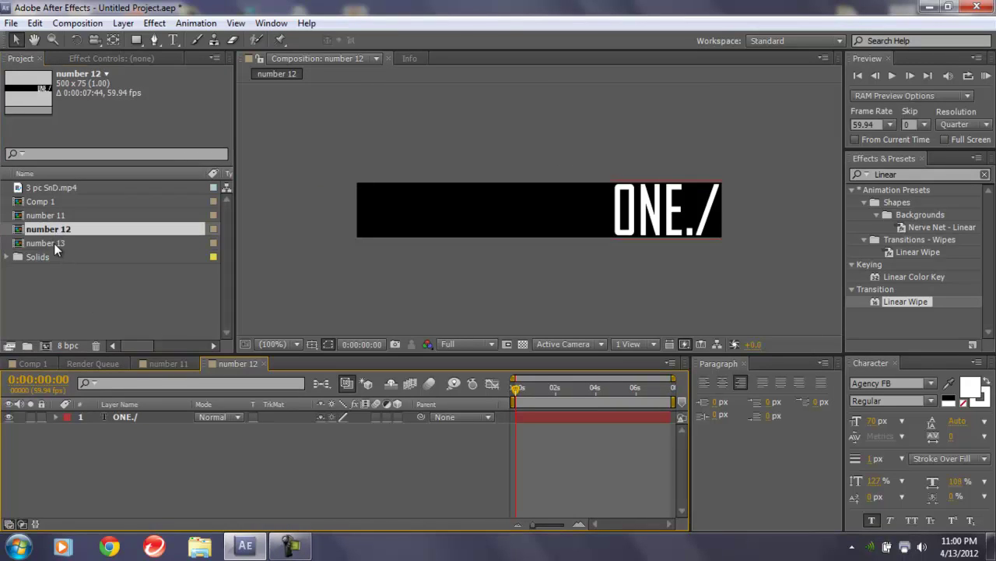
{"action": "double_click", "coordinate": [56, 242]}
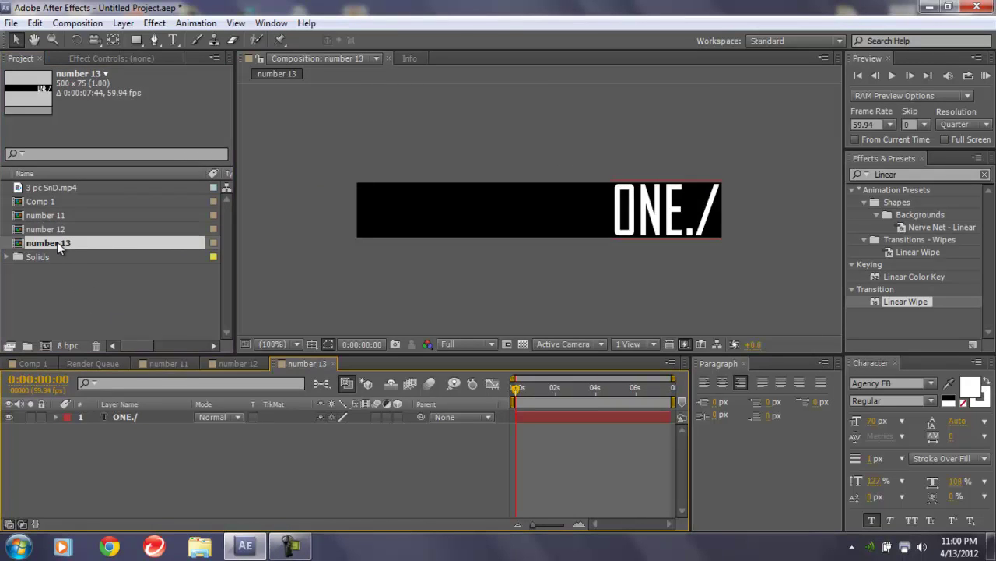
{"action": "left_click", "coordinate": [222, 363]}
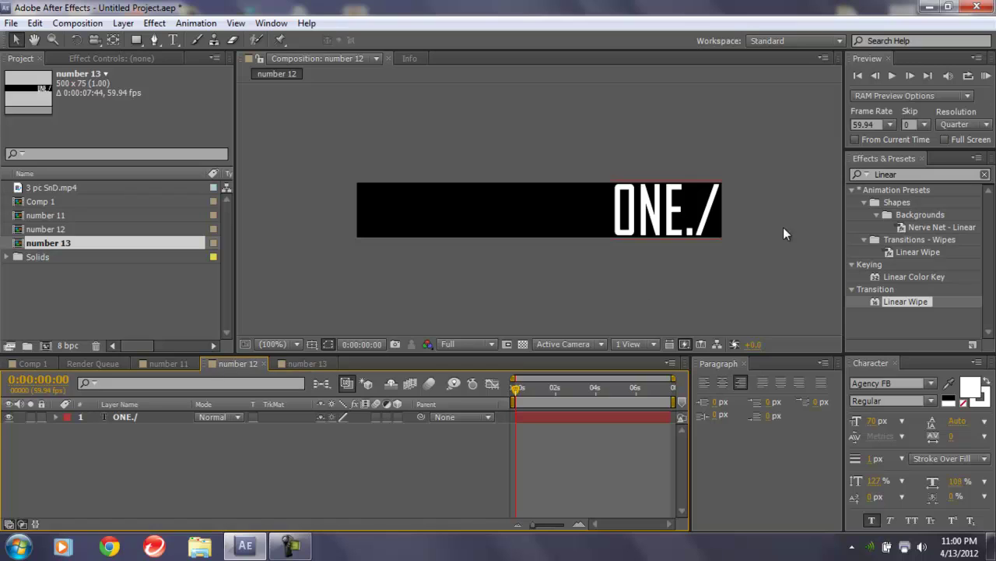
{"action": "left_click", "coordinate": [172, 40]}
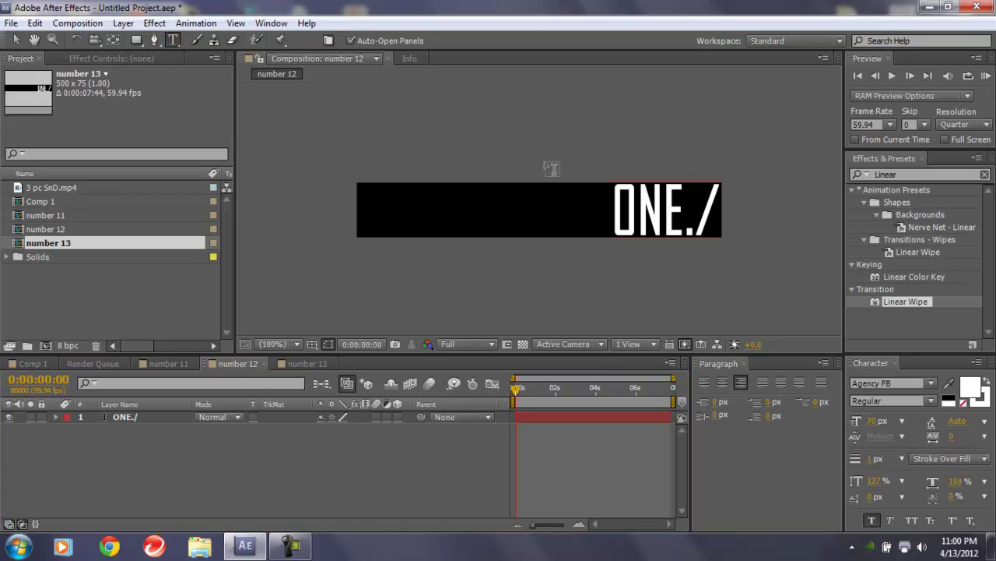
{"action": "left_click_drag", "start_coordinate": [620, 213], "coordinate": [696, 214]}
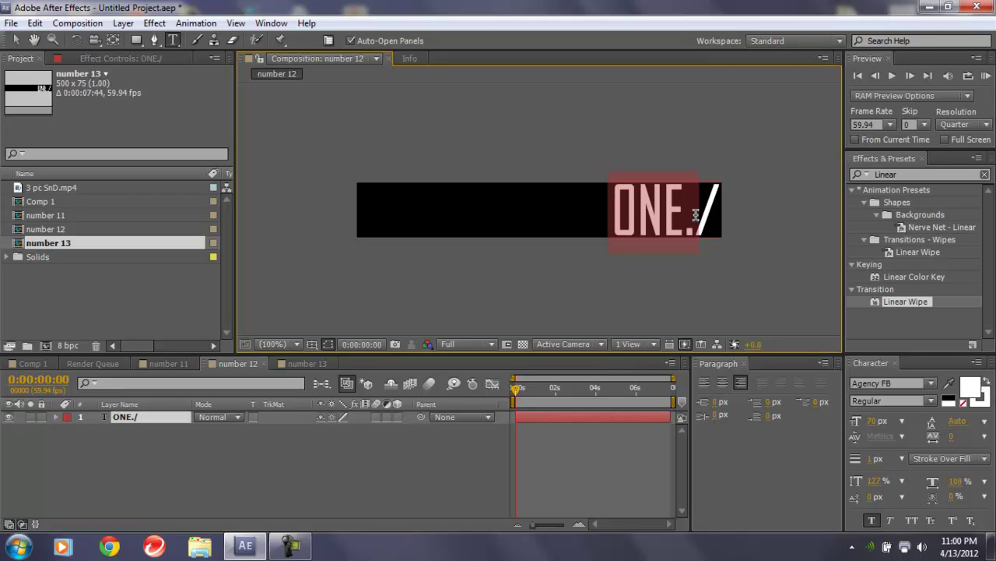
{"action": "type", "text": "TWO>/"}
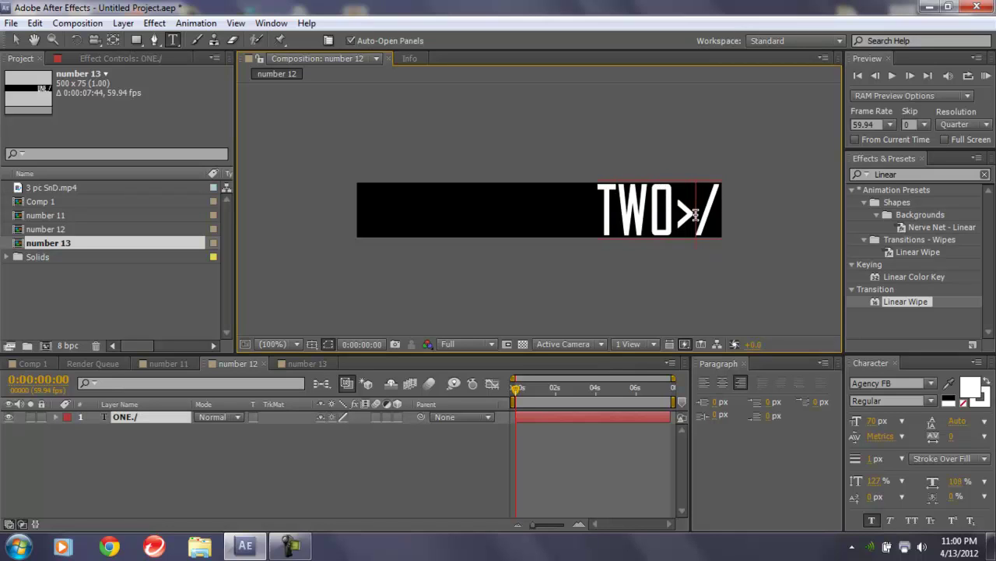
{"action": "key", "text": "BackSpace"}
{"action": "type", "text": "./"}
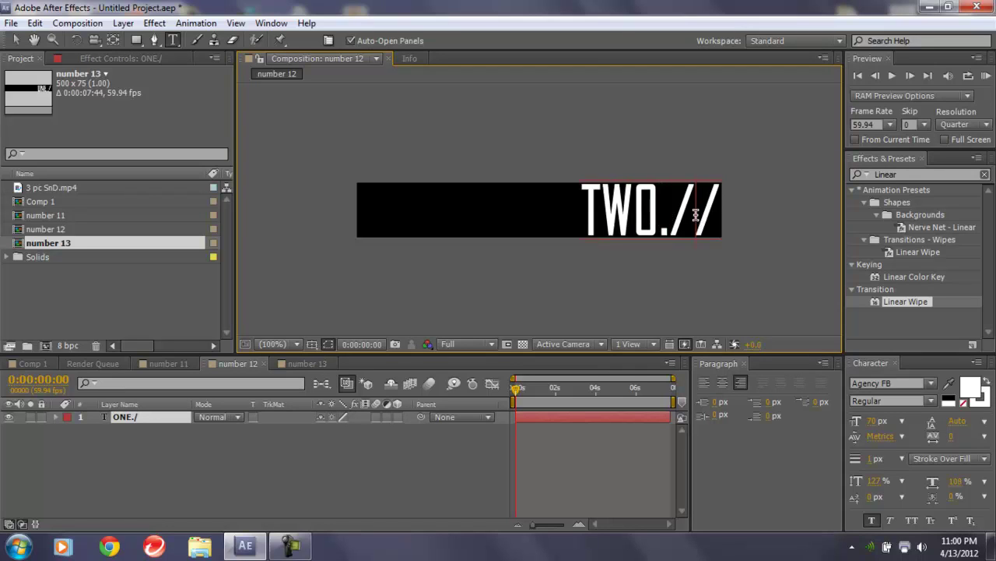
Tighten the tracking of the two slashes in the number 12 text to -276
{"action": "left_click_drag", "start_coordinate": [672, 214], "coordinate": [715, 225]}
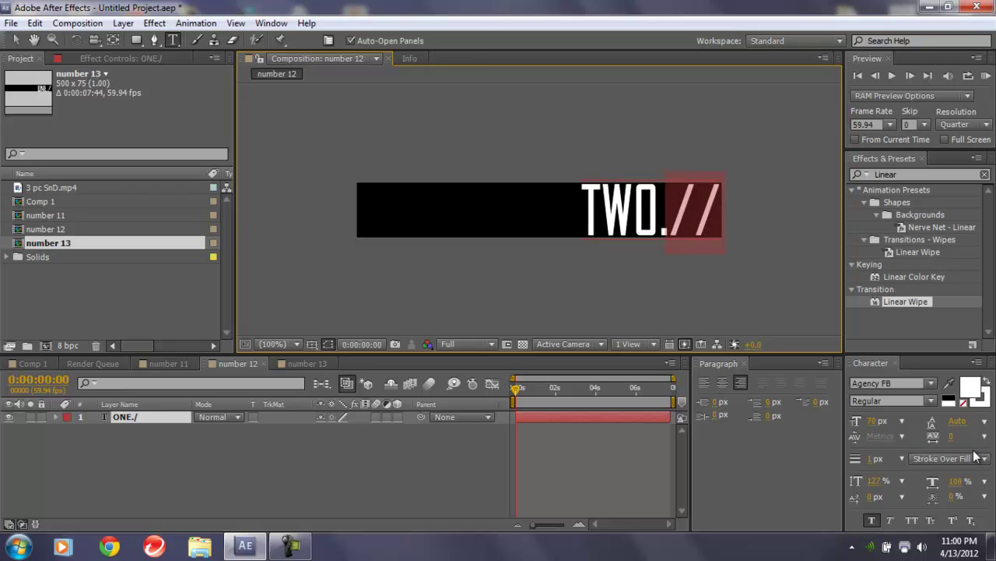
{"action": "left_click_drag", "start_coordinate": [951, 437], "coordinate": [759, 444]}
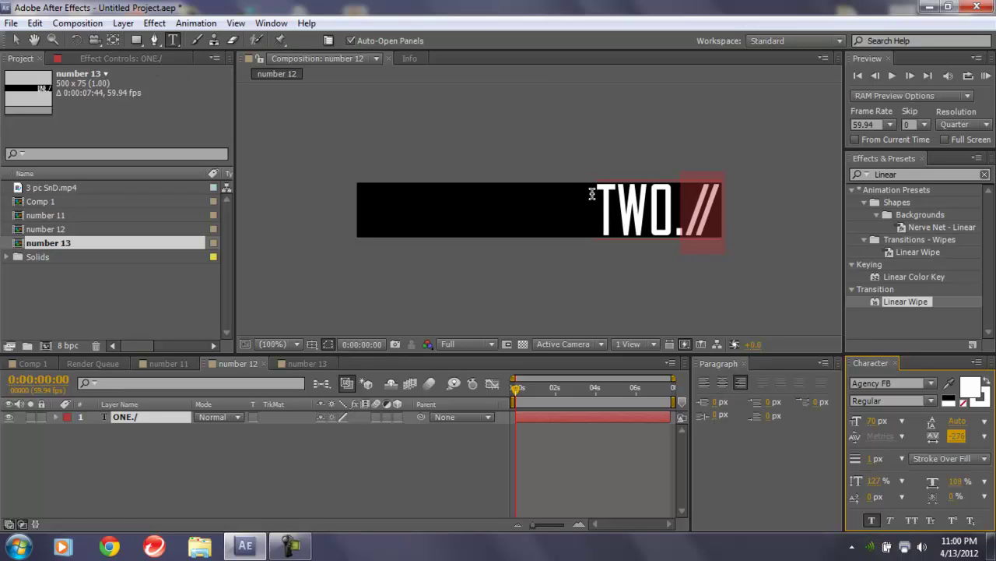
{"action": "left_click", "coordinate": [15, 40]}
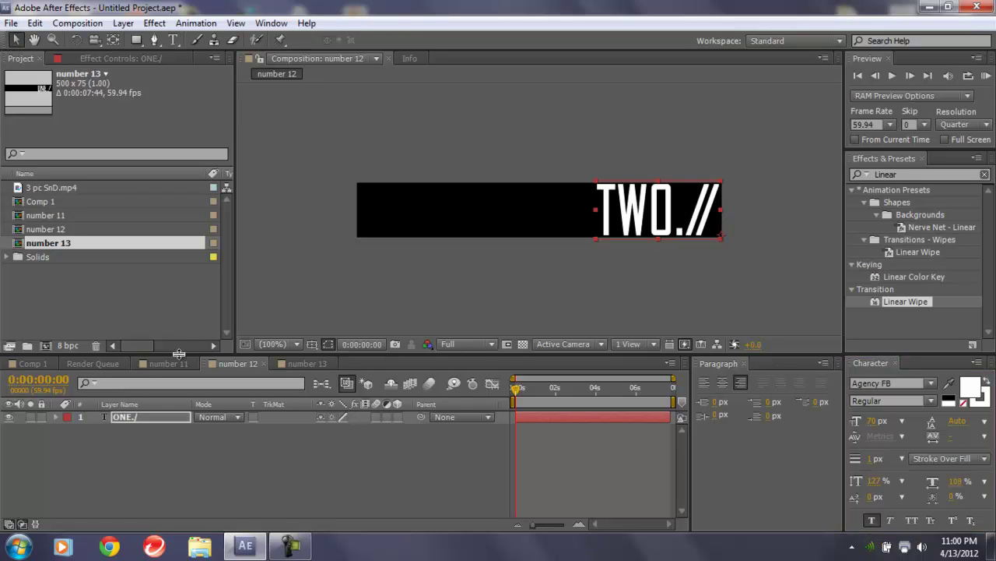
Change the text in number 13 to "THREE.///" and set the tracking of its three slashes to -275
{"action": "left_click", "coordinate": [287, 365]}
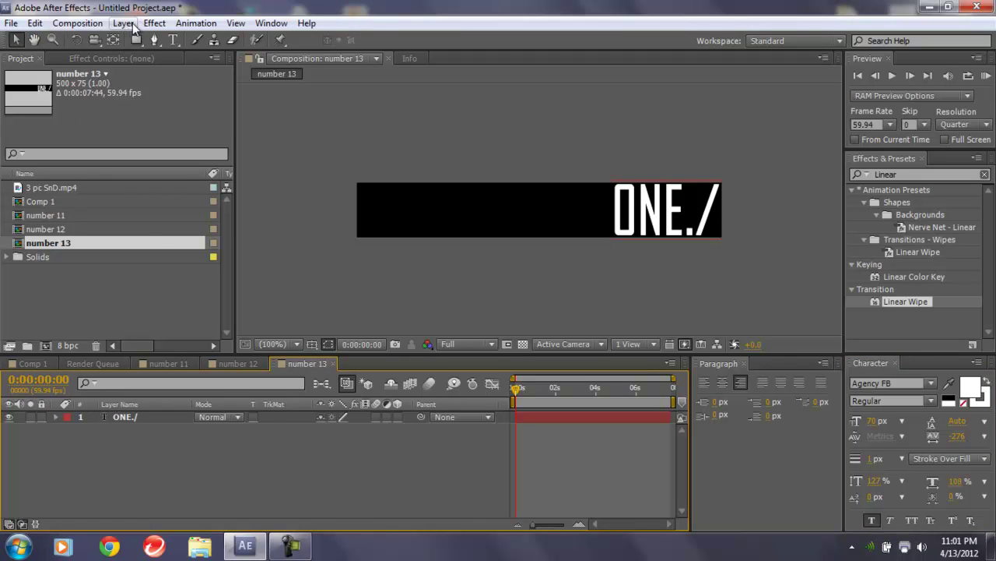
{"action": "left_click", "coordinate": [173, 39]}
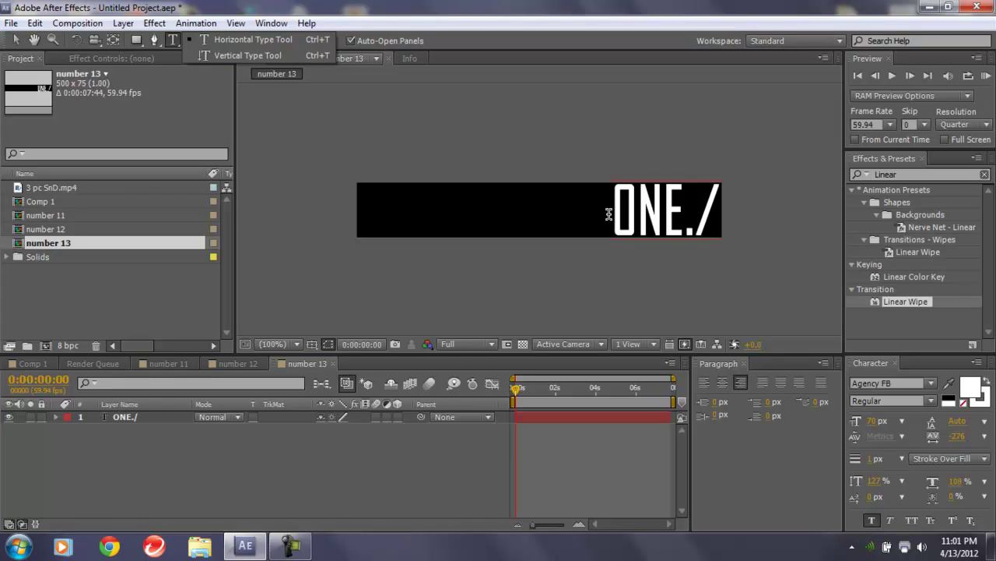
{"action": "left_click_drag", "start_coordinate": [608, 216], "coordinate": [695, 216]}
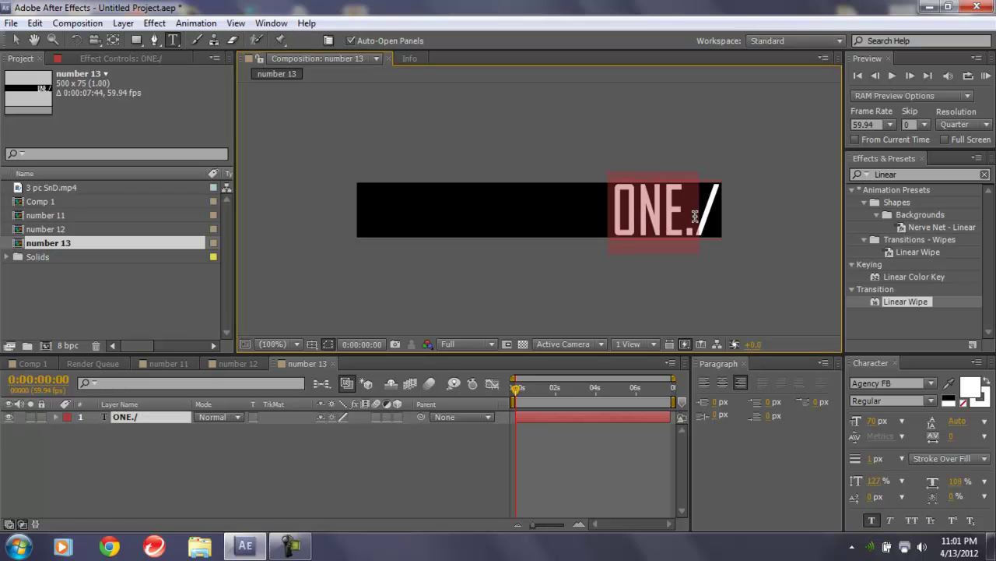
{"action": "type", "text": "THREE"}
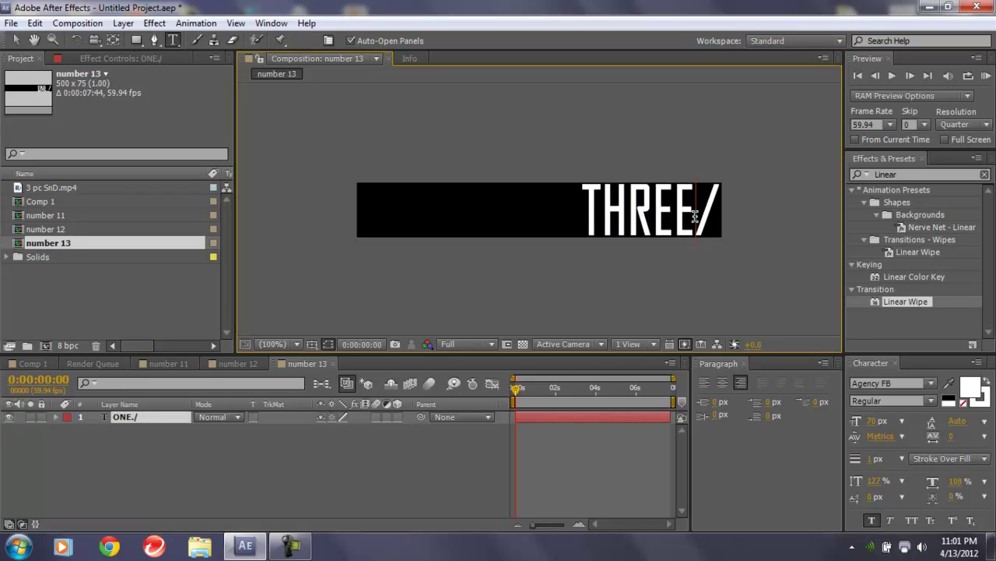
{"action": "type", "text": ".//"}
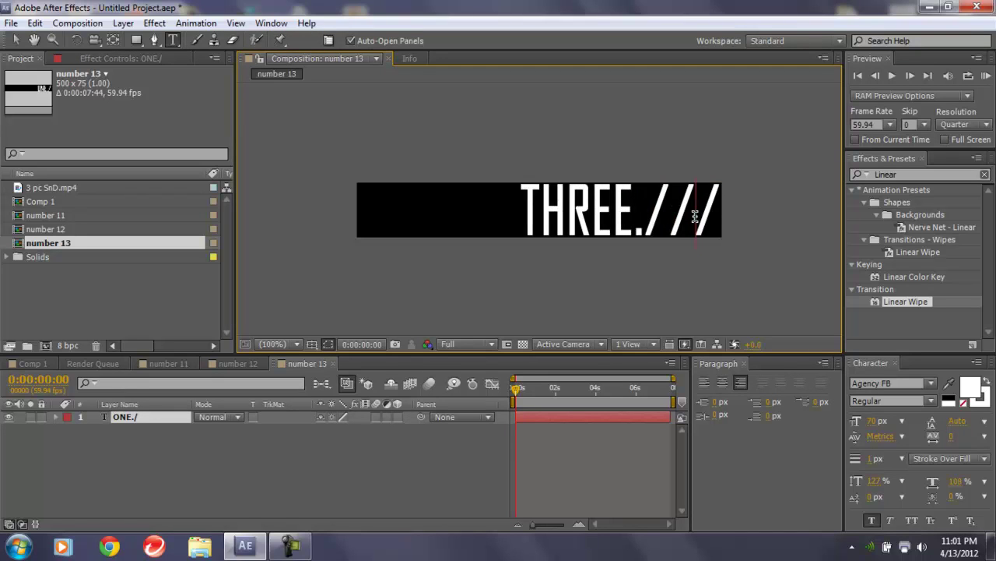
{"action": "left_click_drag", "start_coordinate": [644, 215], "coordinate": [717, 218]}
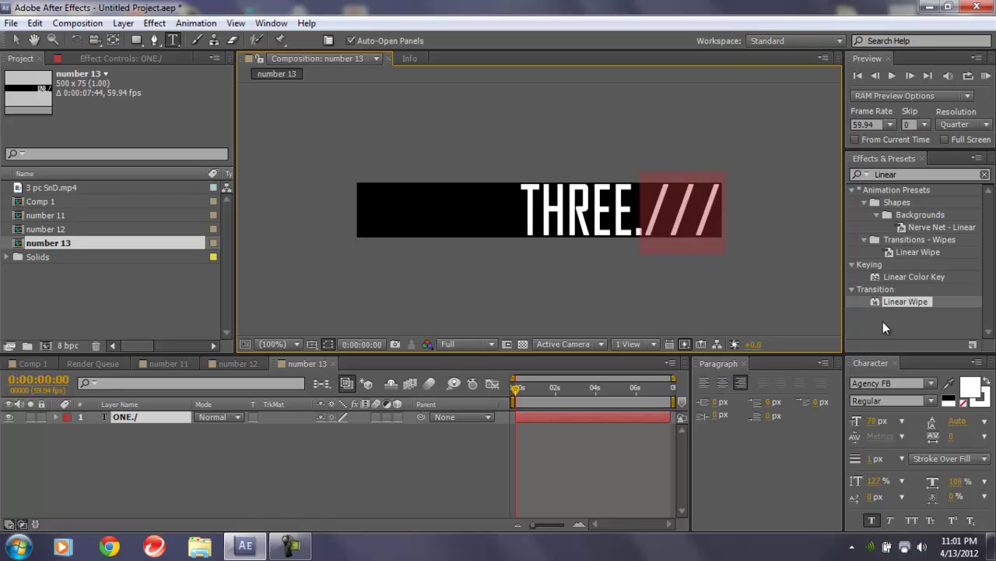
{"action": "left_click_drag", "start_coordinate": [951, 436], "coordinate": [767, 459]}
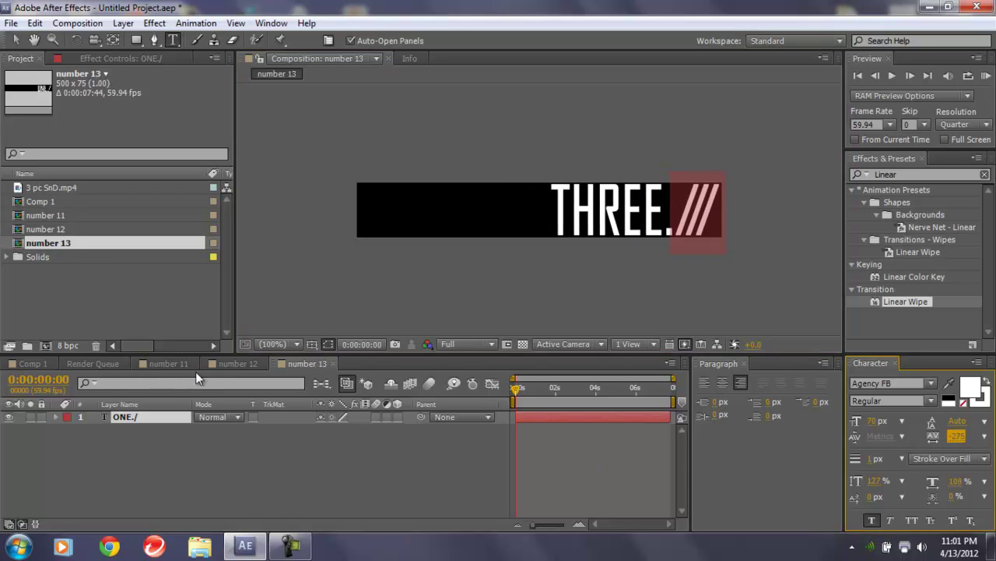
Compare the tracking of the slashes in the number 12 and number 13 texts
{"action": "left_click", "coordinate": [222, 363]}
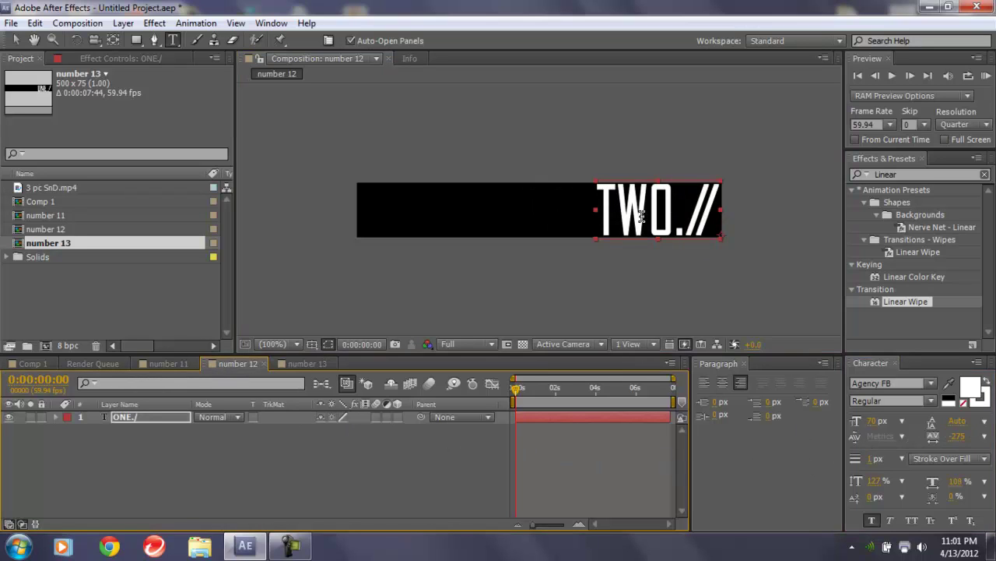
{"action": "left_click_drag", "start_coordinate": [641, 216], "coordinate": [704, 230]}
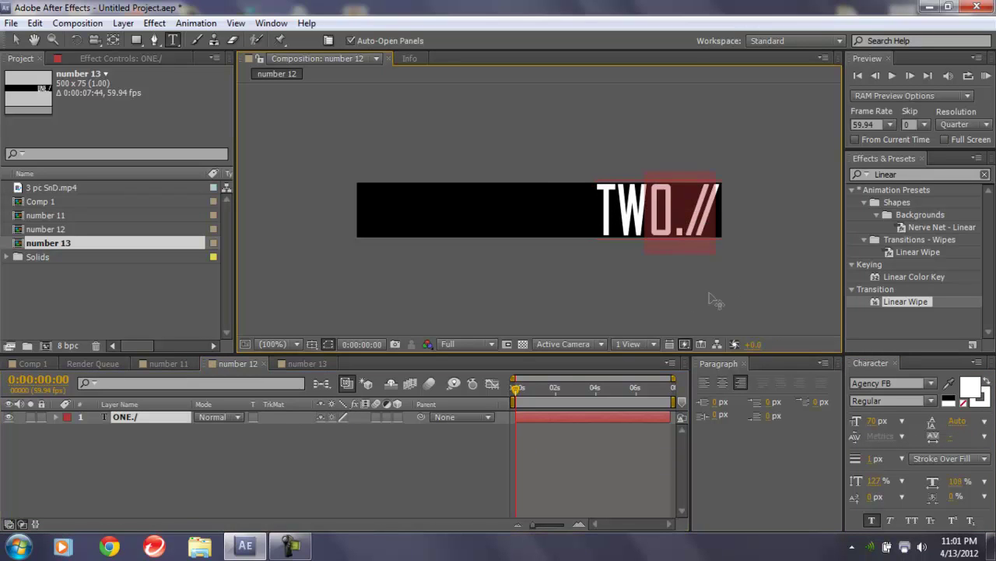
{"action": "left_click", "coordinate": [147, 428]}
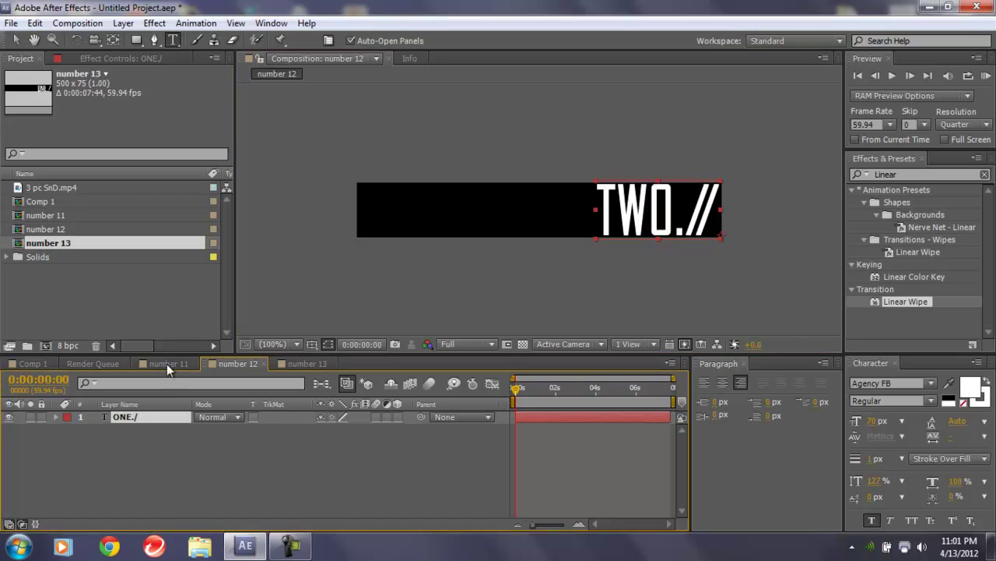
{"action": "left_click_drag", "start_coordinate": [694, 222], "coordinate": [715, 219]}
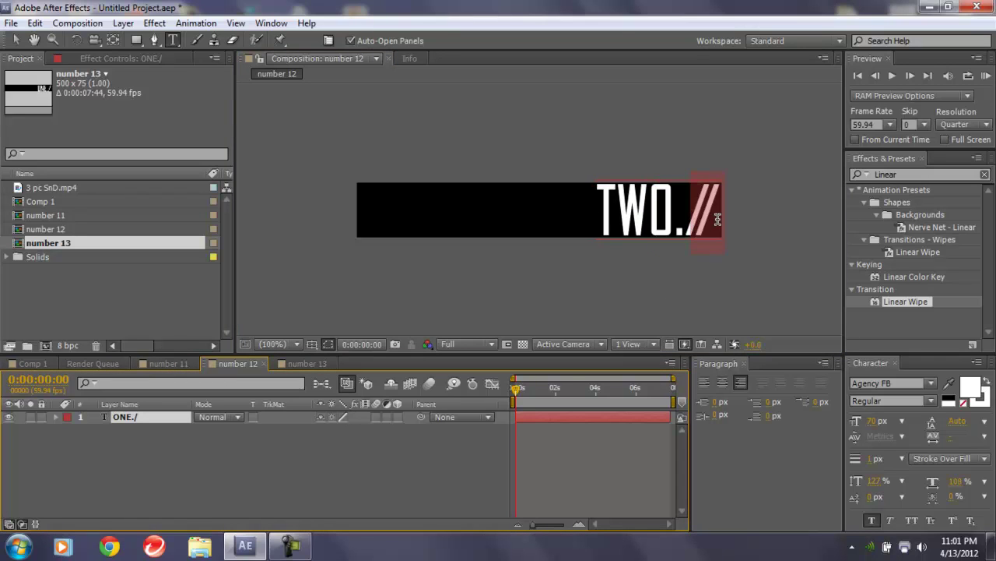
{"action": "double_click", "coordinate": [686, 208]}
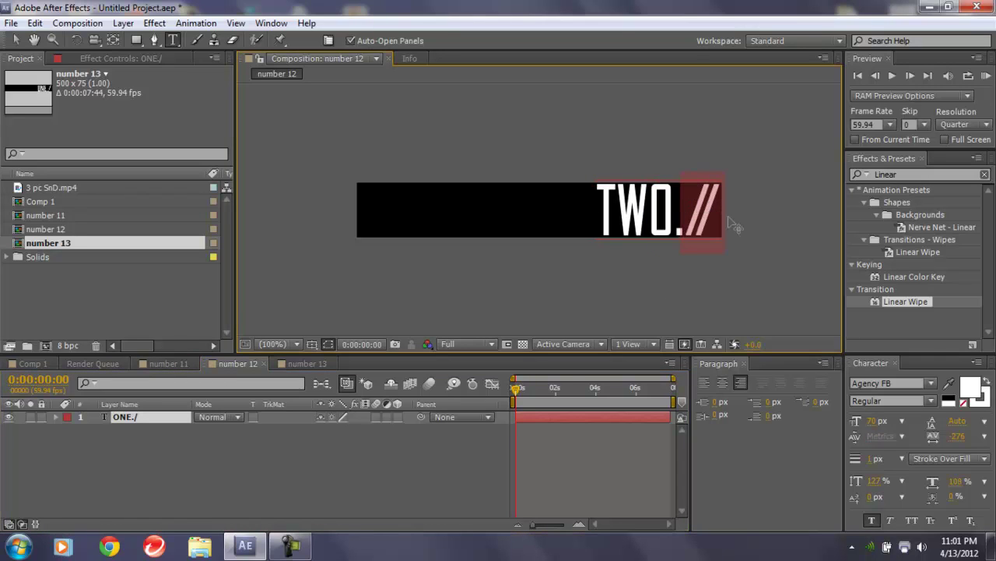
{"action": "left_click", "coordinate": [311, 365]}
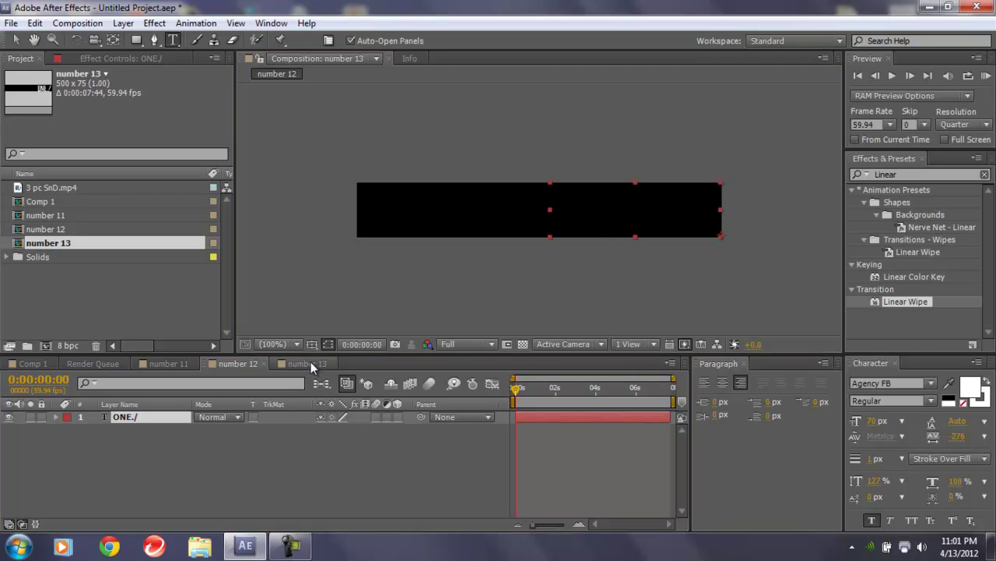
{"action": "left_click", "coordinate": [721, 205]}
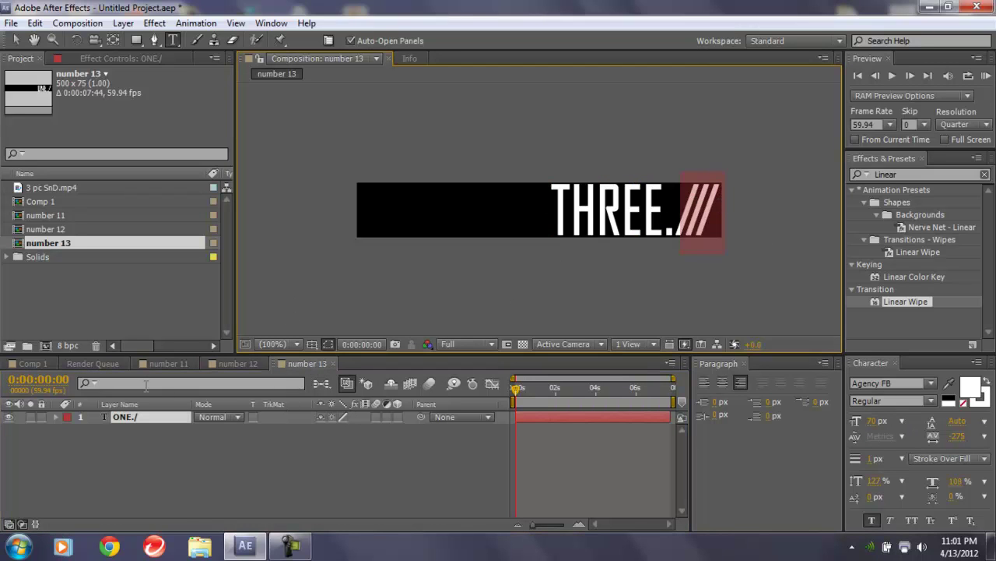
Add a black solid at composition size, 500 x 75 px, to the number 11 composition
{"action": "left_click", "coordinate": [160, 363]}
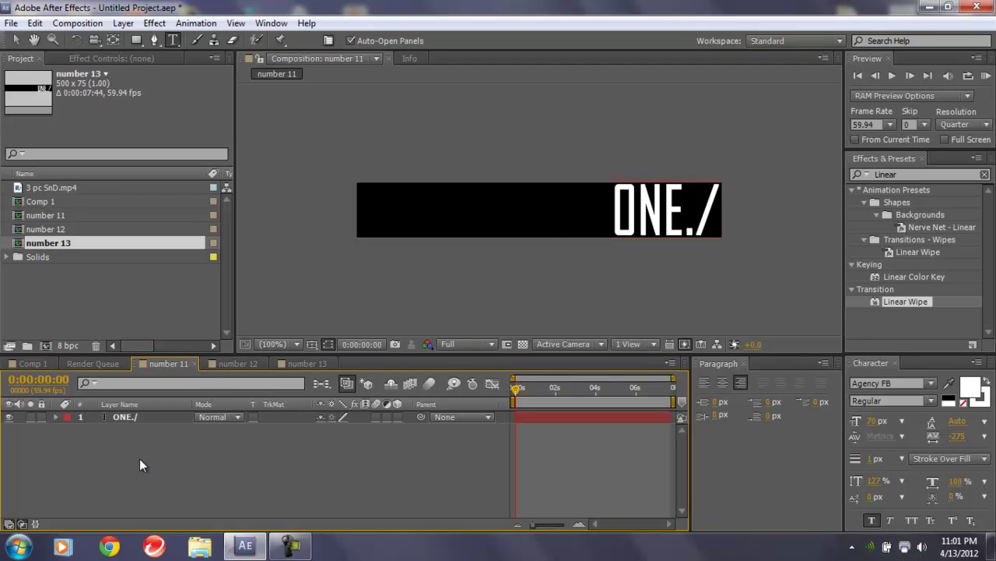
{"action": "left_click", "coordinate": [123, 23]}
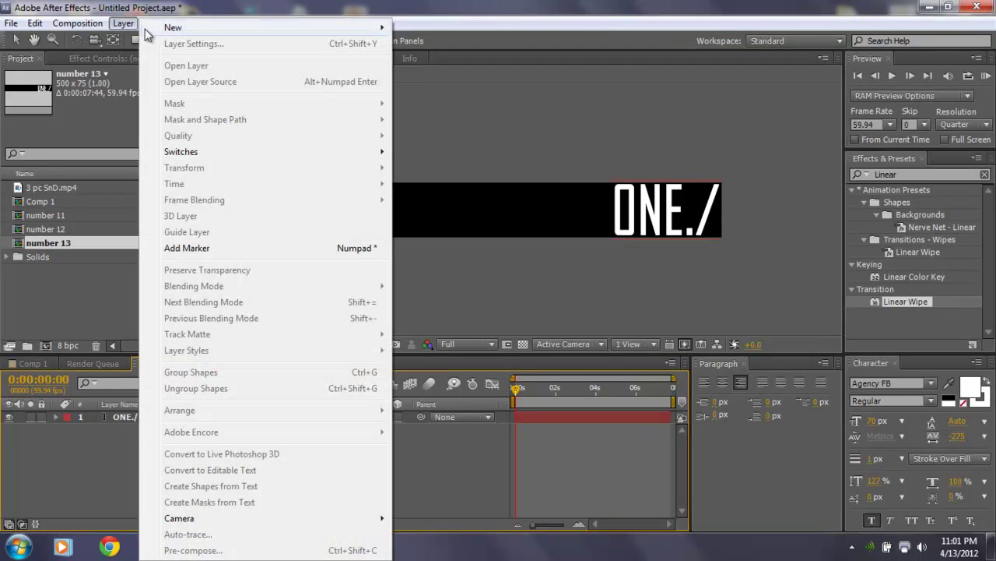
{"action": "mouse_move", "coordinate": [164, 30]}
{"action": "left_click", "coordinate": [424, 43]}
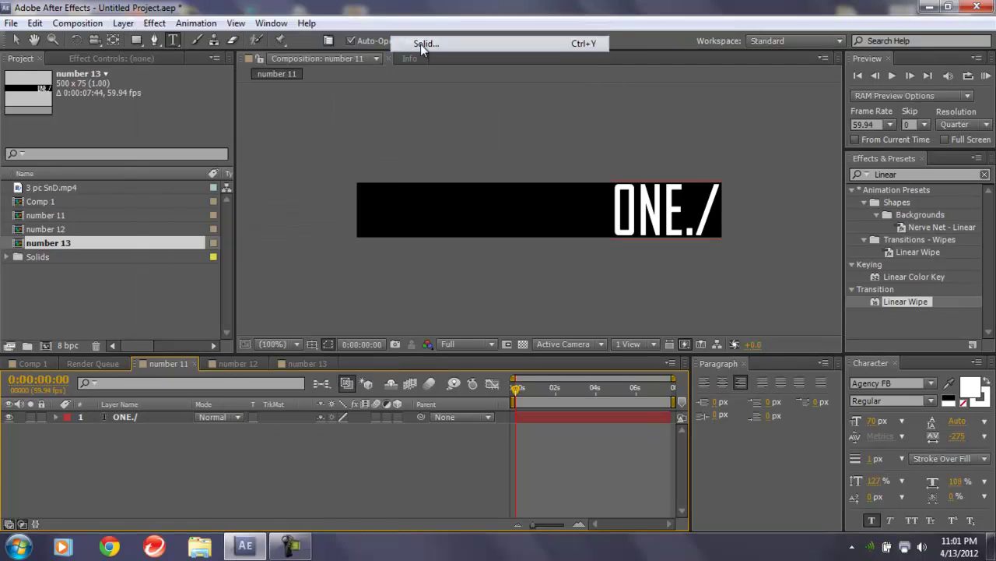
{"action": "left_click", "coordinate": [508, 316]}
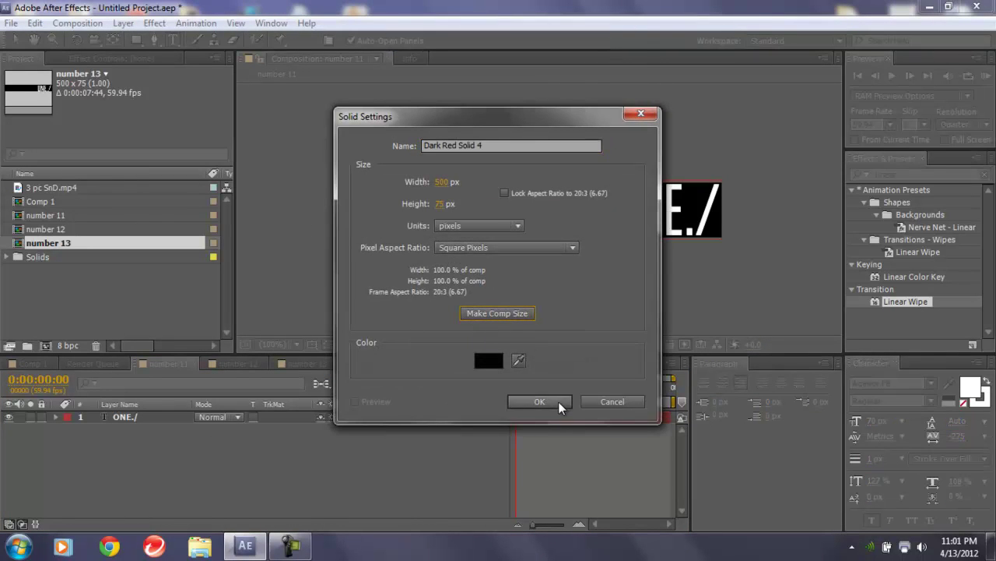
{"action": "left_click", "coordinate": [534, 404]}
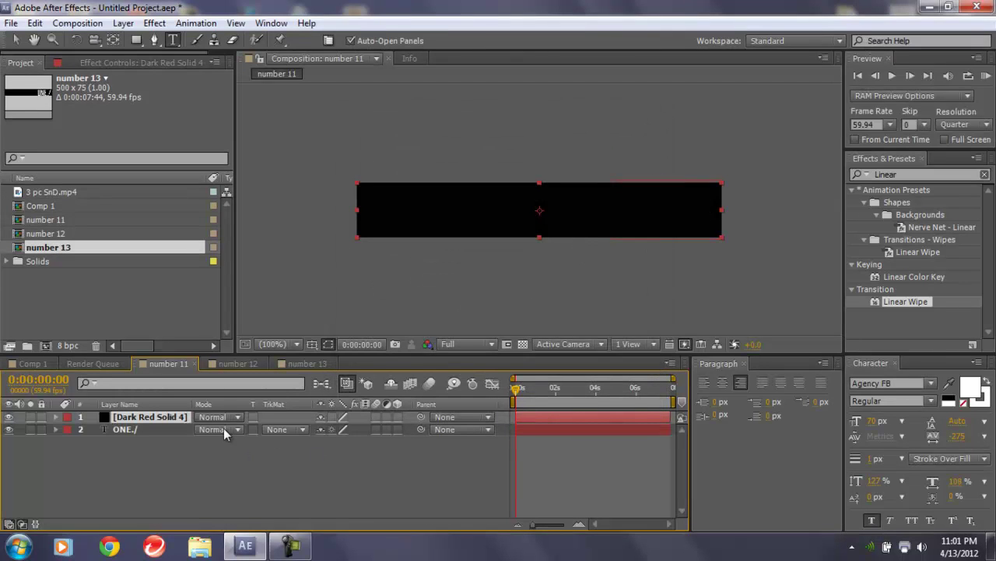
Add a black solid at composition size, 500 x 75 px, to the number 12 composition
{"action": "left_click", "coordinate": [230, 364]}
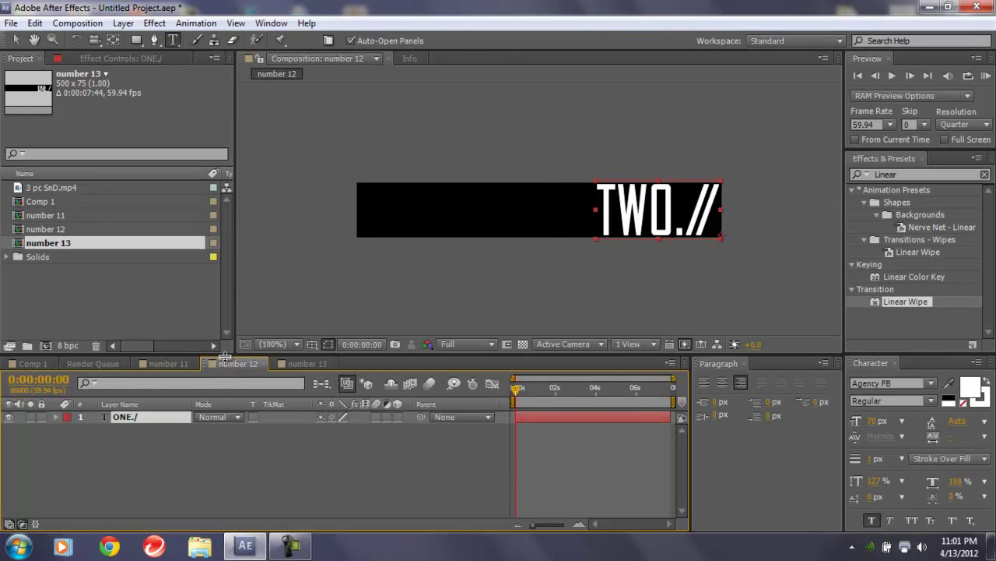
{"action": "left_click", "coordinate": [123, 23]}
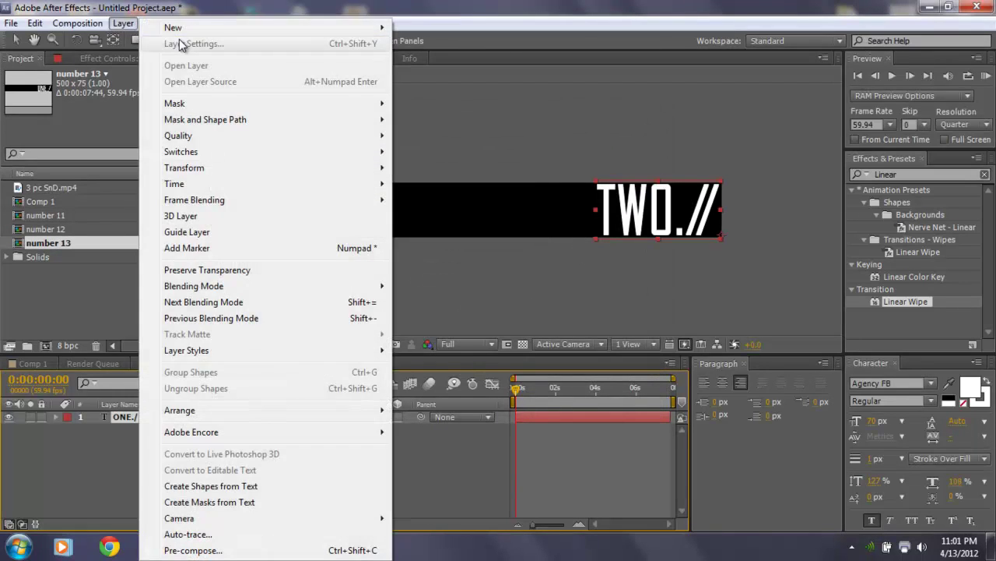
{"action": "mouse_move", "coordinate": [148, 27]}
{"action": "left_click", "coordinate": [448, 42]}
{"action": "left_click", "coordinate": [496, 312]}
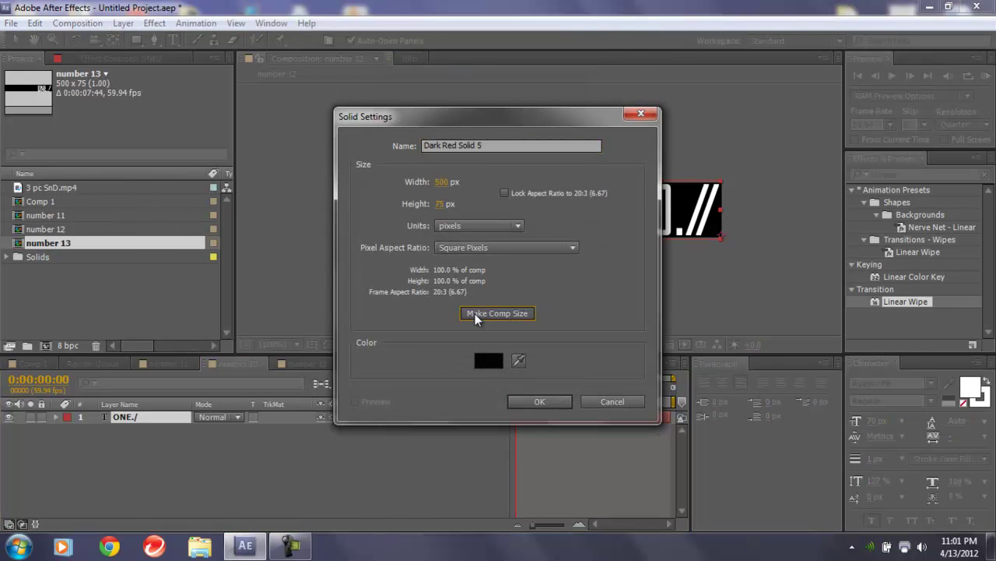
{"action": "left_click", "coordinate": [537, 400]}
Add a black solid at composition size, 500 x 75 px, to the number 13 composition and place it beneath the text
{"action": "left_click", "coordinate": [302, 363]}
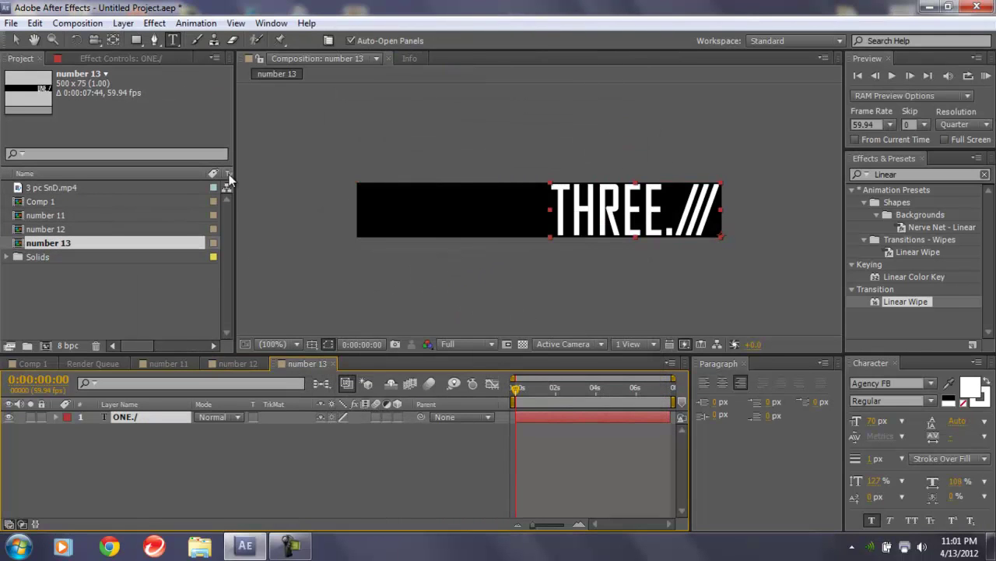
{"action": "left_click", "coordinate": [154, 23]}
{"action": "mouse_move", "coordinate": [129, 23]}
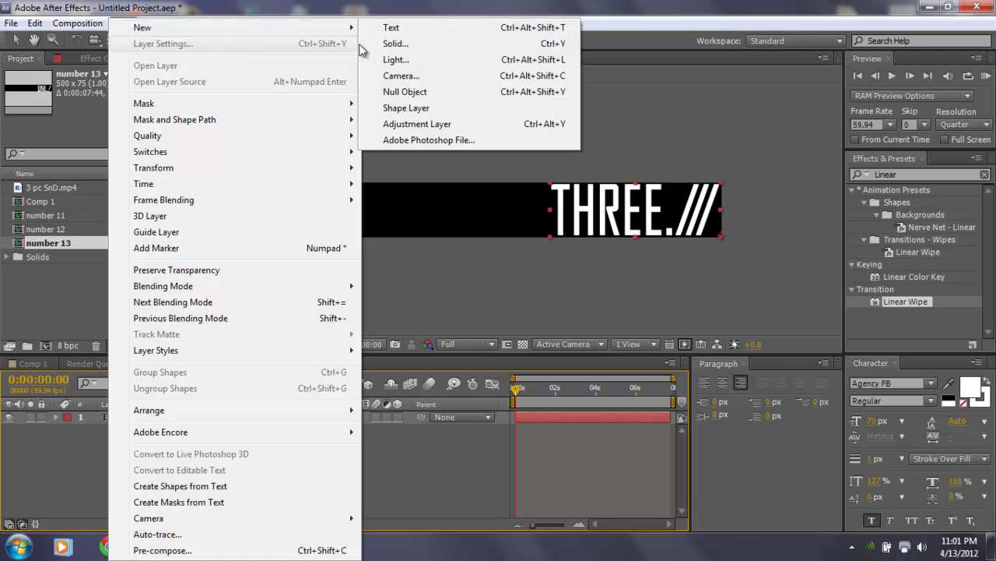
{"action": "left_click", "coordinate": [382, 42]}
{"action": "left_click", "coordinate": [489, 313]}
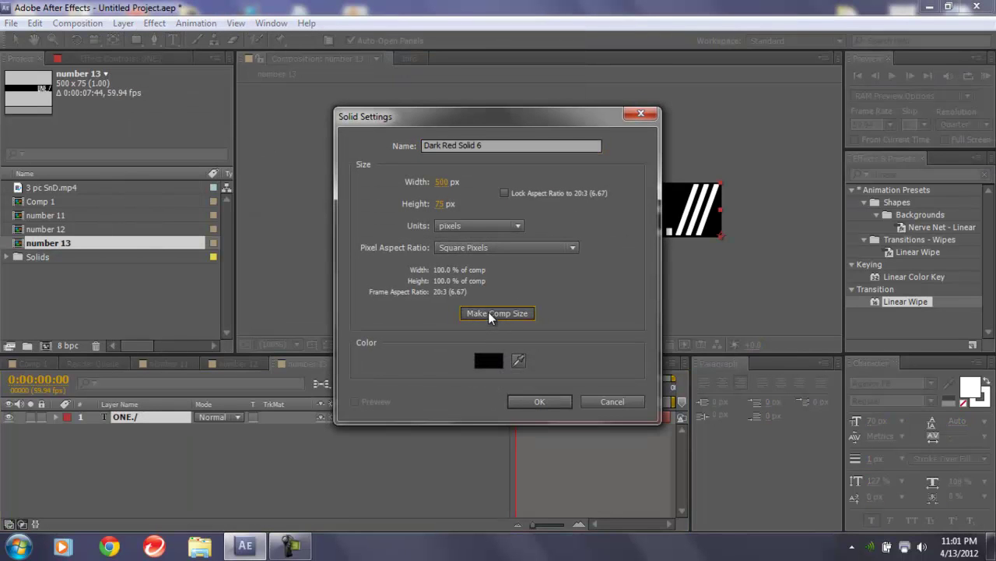
{"action": "left_click", "coordinate": [537, 402]}
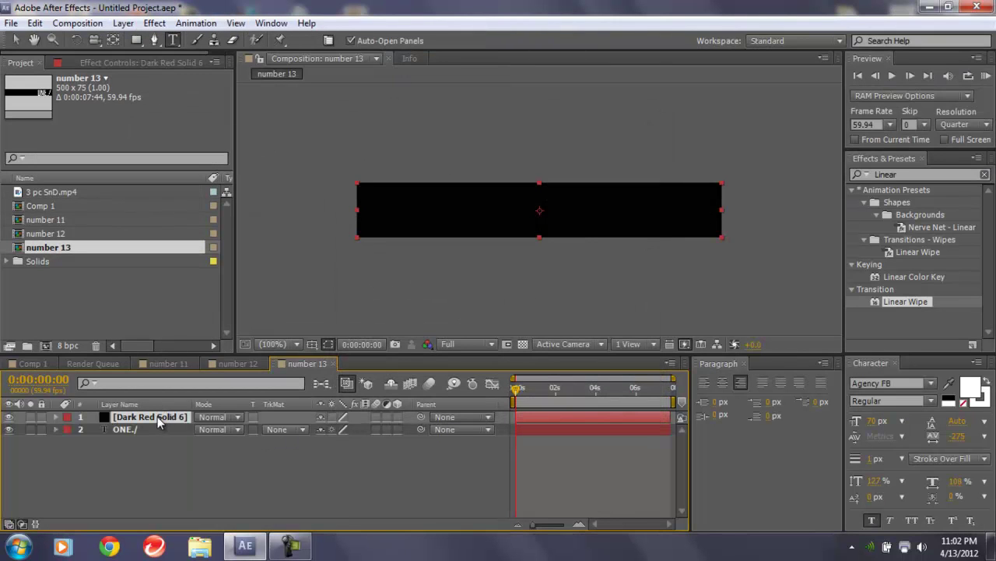
{"action": "left_click_drag", "start_coordinate": [160, 419], "coordinate": [141, 441]}
{"action": "left_click", "coordinate": [228, 362]}
{"action": "left_click", "coordinate": [168, 363]}
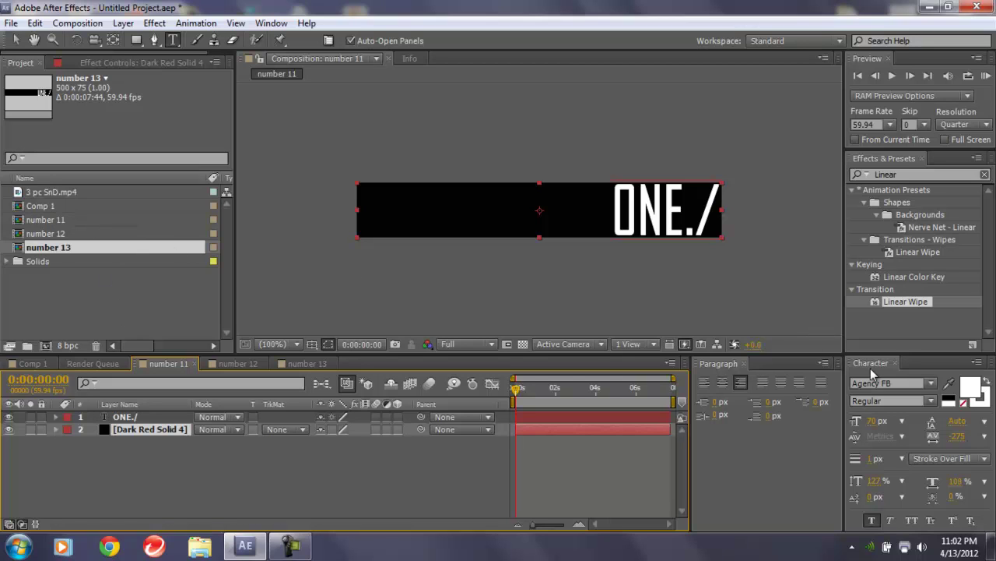
Add the number 11, number 12 and number 13 compositions to Comp 1 and place them above the 3 pc SnD.mp4 layer
{"action": "left_click_drag", "start_coordinate": [9, 218], "coordinate": [137, 418]}
{"action": "left_click", "coordinate": [30, 364]}
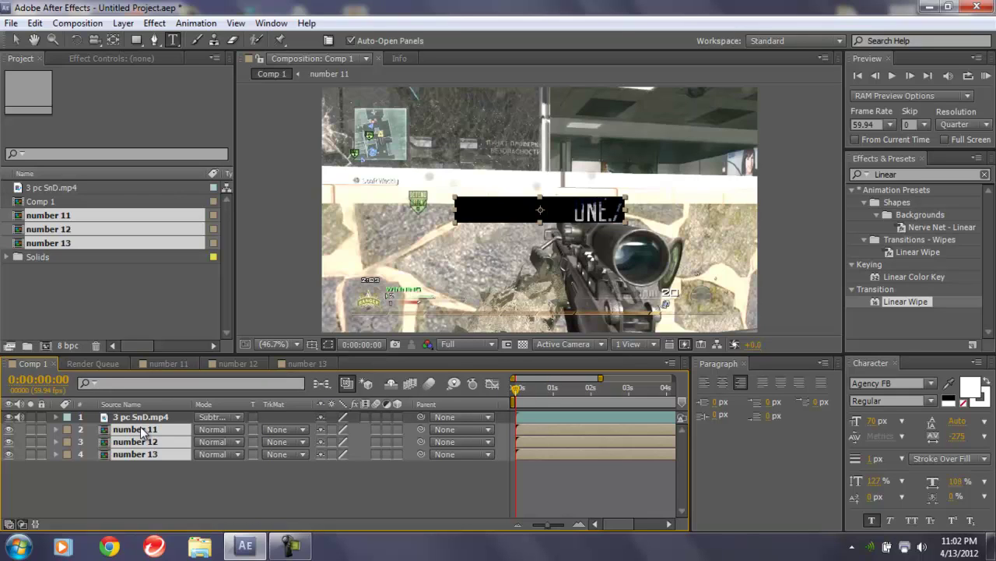
{"action": "left_click_drag", "start_coordinate": [140, 426], "coordinate": [140, 413]}
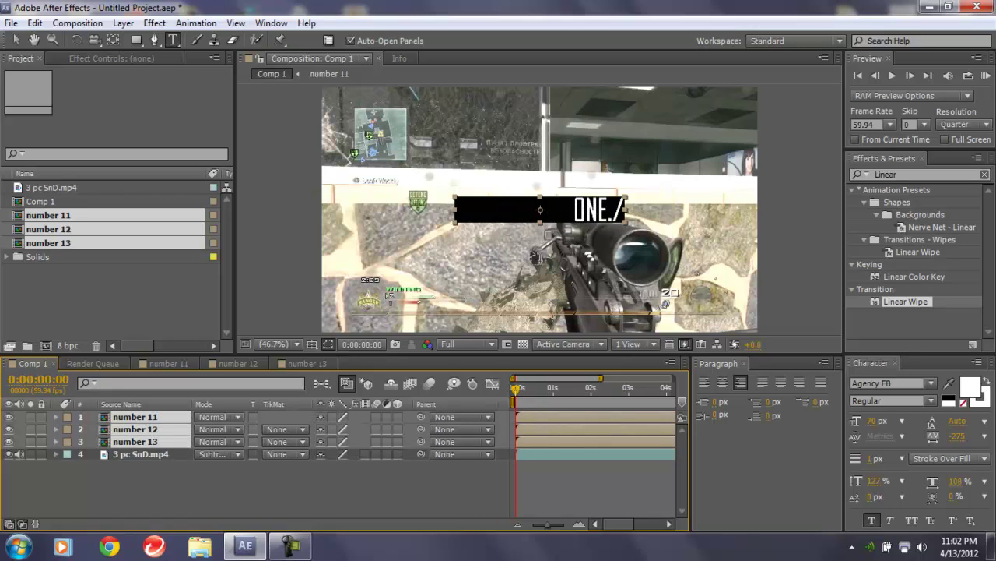
{"action": "left_click", "coordinate": [377, 511]}
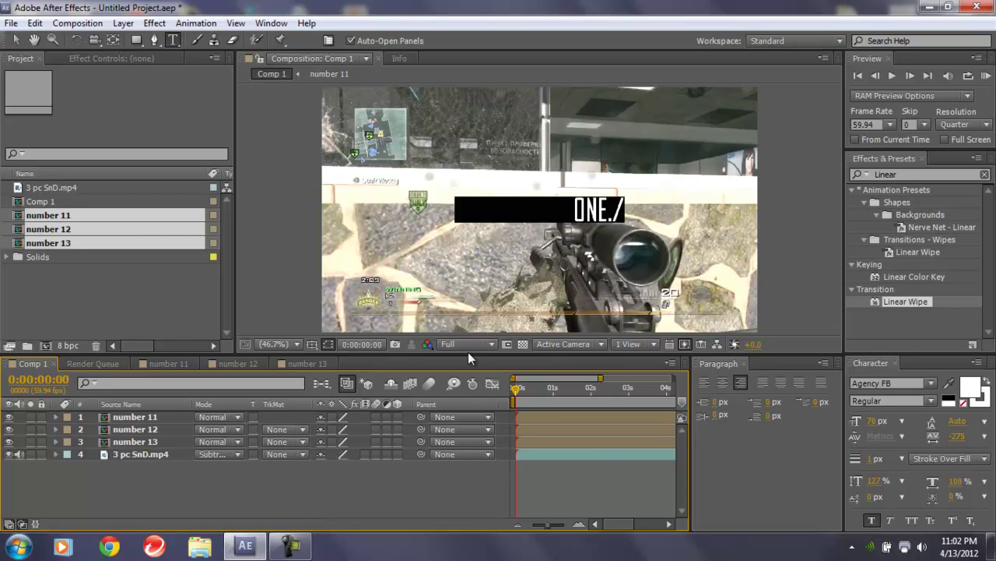
Apply the Linear Wipe transition effect to the number 11, number 12 and number 13 layers in Comp 1
{"action": "left_click", "coordinate": [55, 417]}
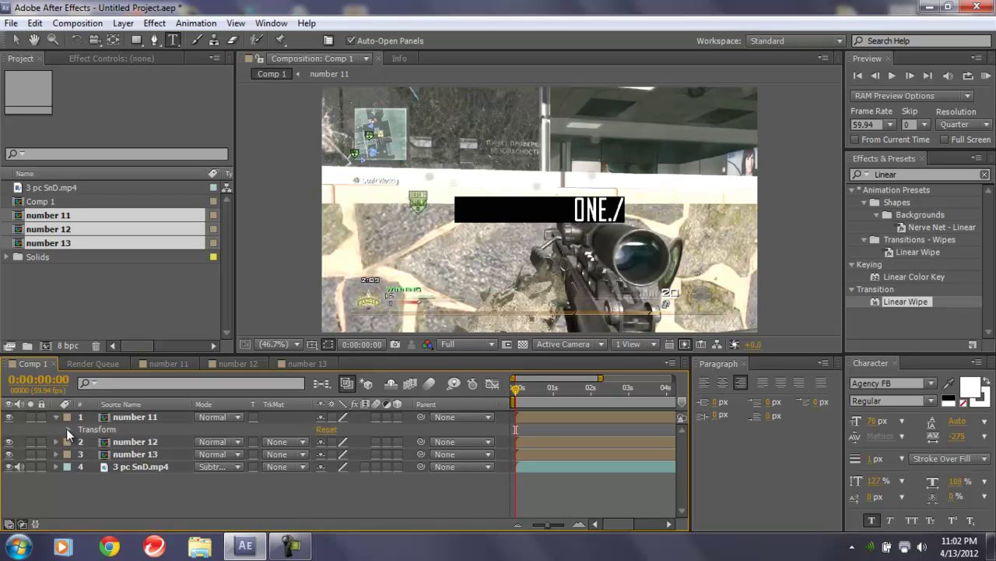
{"action": "left_click", "coordinate": [56, 418]}
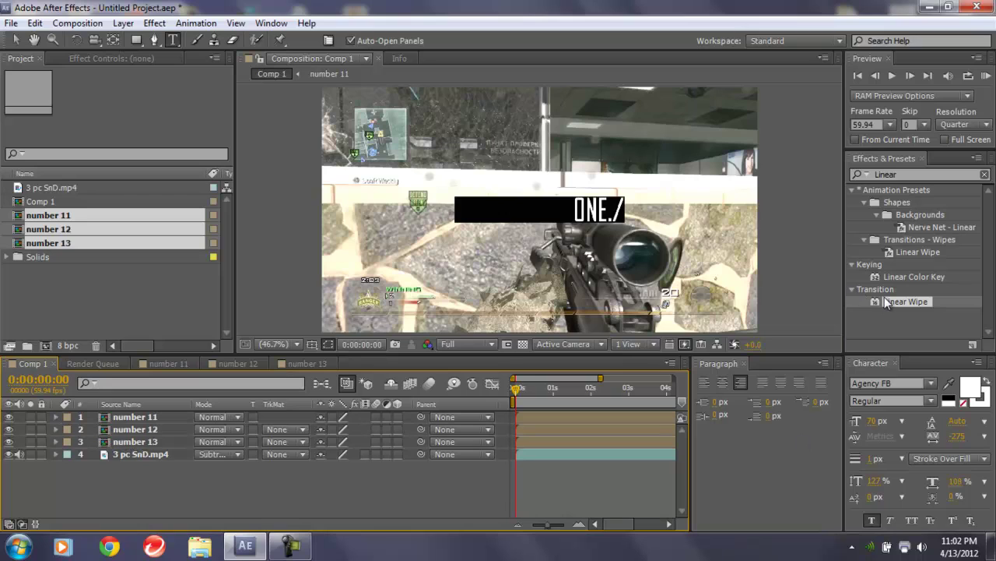
{"action": "left_click", "coordinate": [913, 323]}
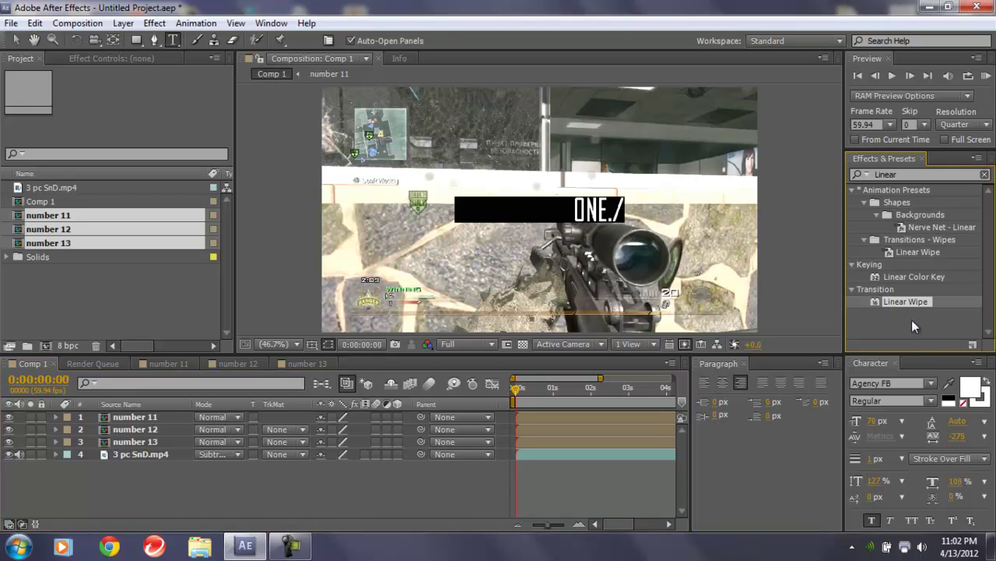
{"action": "left_click_drag", "start_coordinate": [902, 302], "coordinate": [133, 414]}
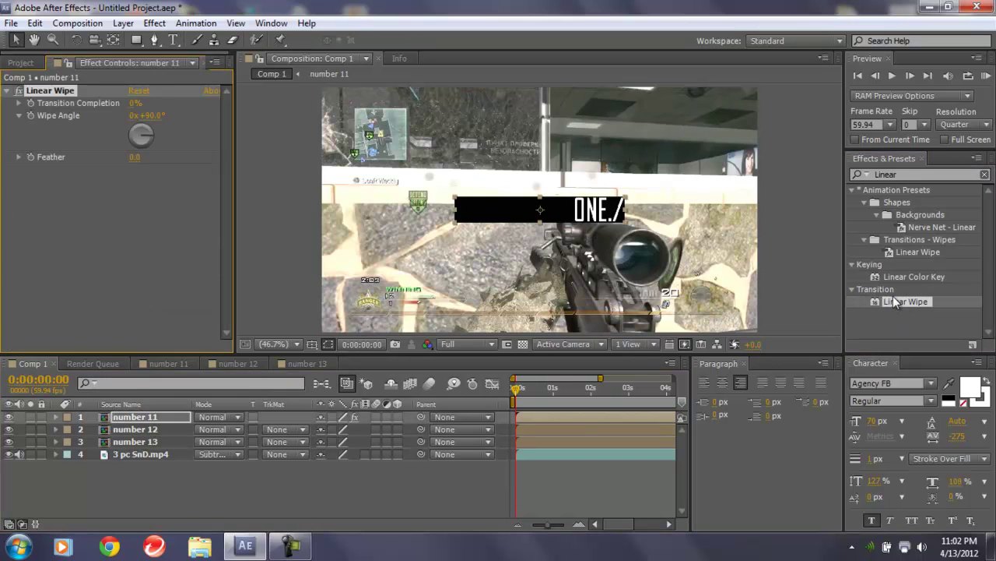
{"action": "left_click_drag", "start_coordinate": [895, 303], "coordinate": [124, 430]}
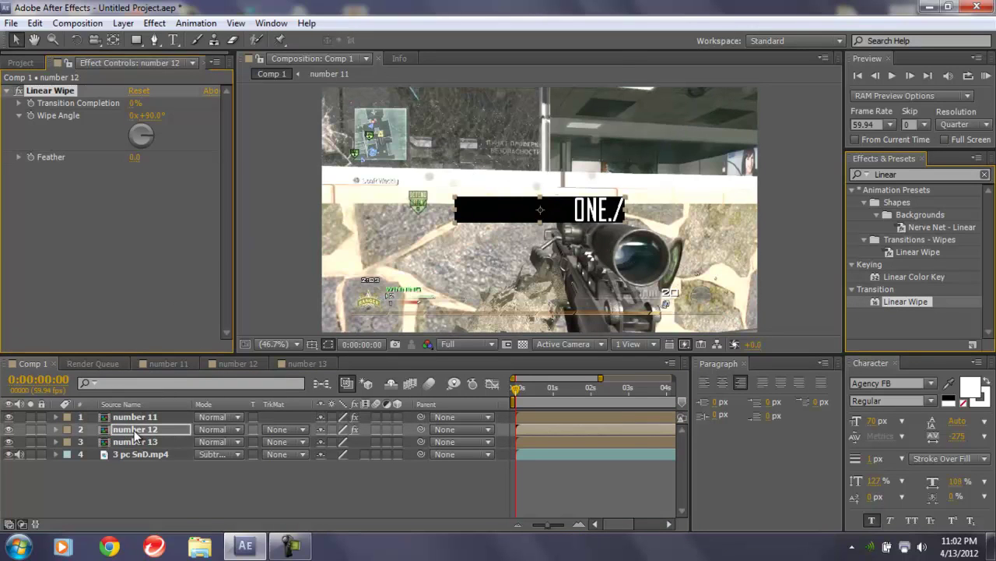
{"action": "left_click_drag", "start_coordinate": [909, 299], "coordinate": [131, 440]}
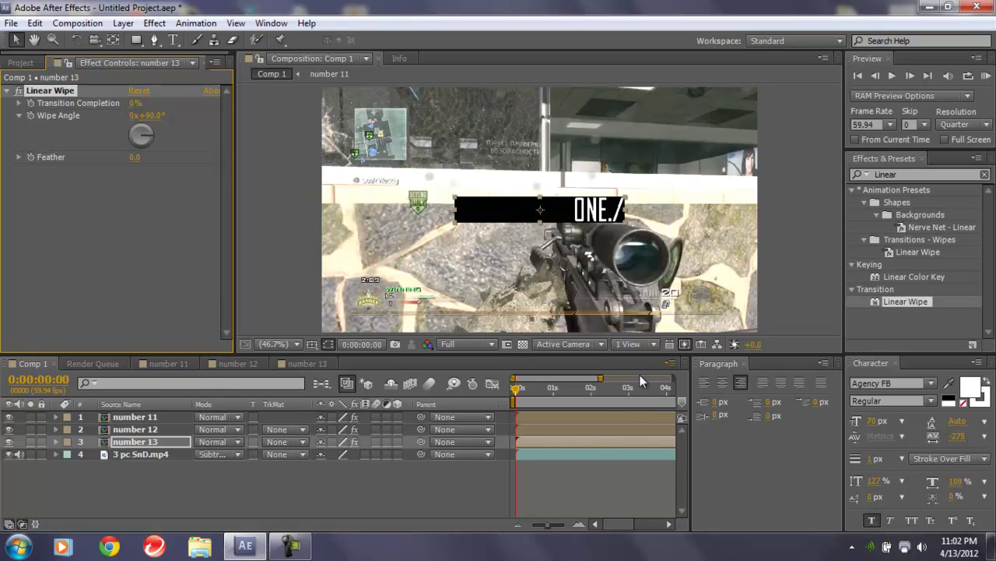
Set the Linear Wipe's wipe angle to -90° on the number 11, number 12 and number 13 layers
{"action": "left_click", "coordinate": [145, 417]}
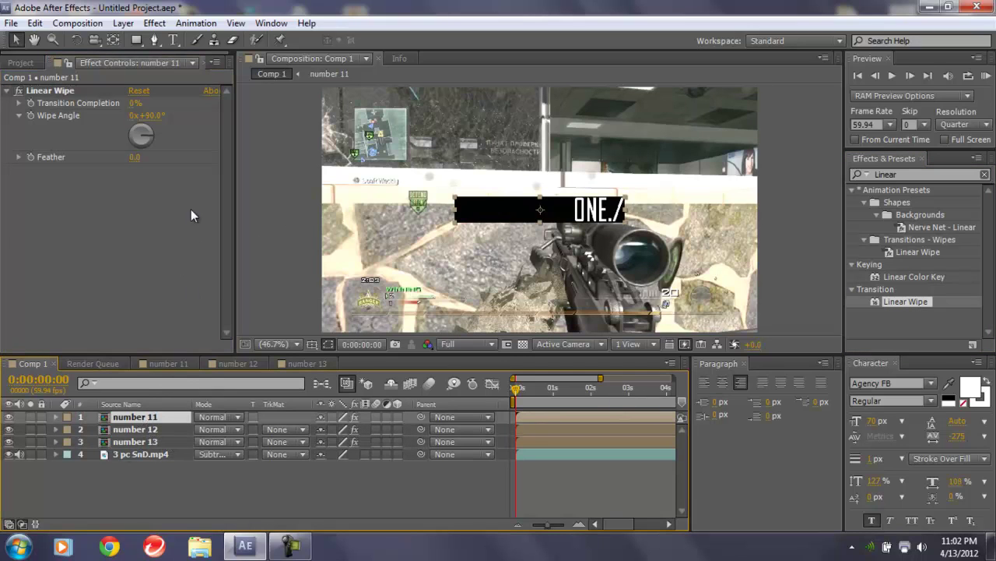
{"action": "left_click", "coordinate": [156, 116]}
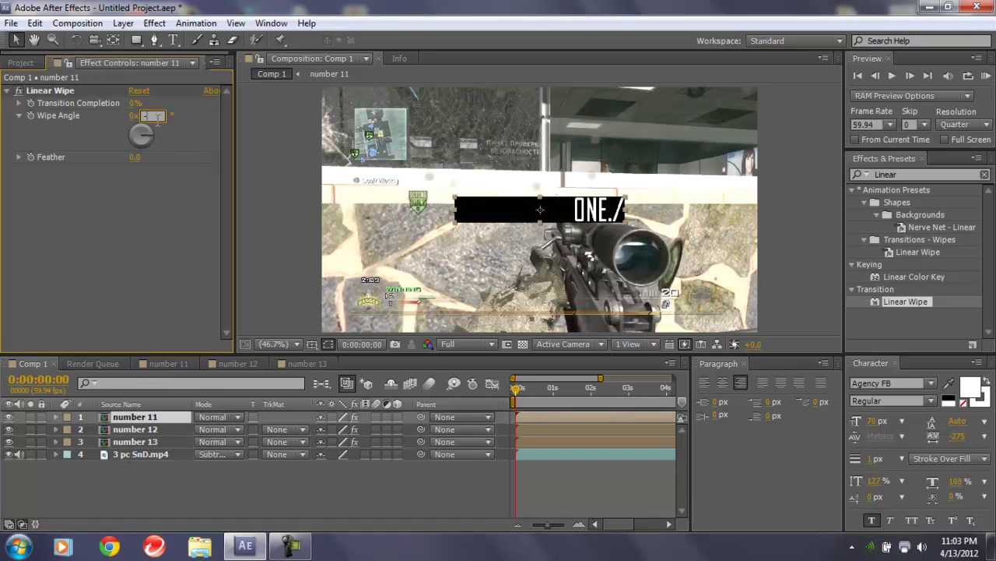
{"action": "type", "text": "-90"}
{"action": "key", "text": "Return"}
{"action": "left_click", "coordinate": [115, 429]}
{"action": "left_click", "coordinate": [153, 115]}
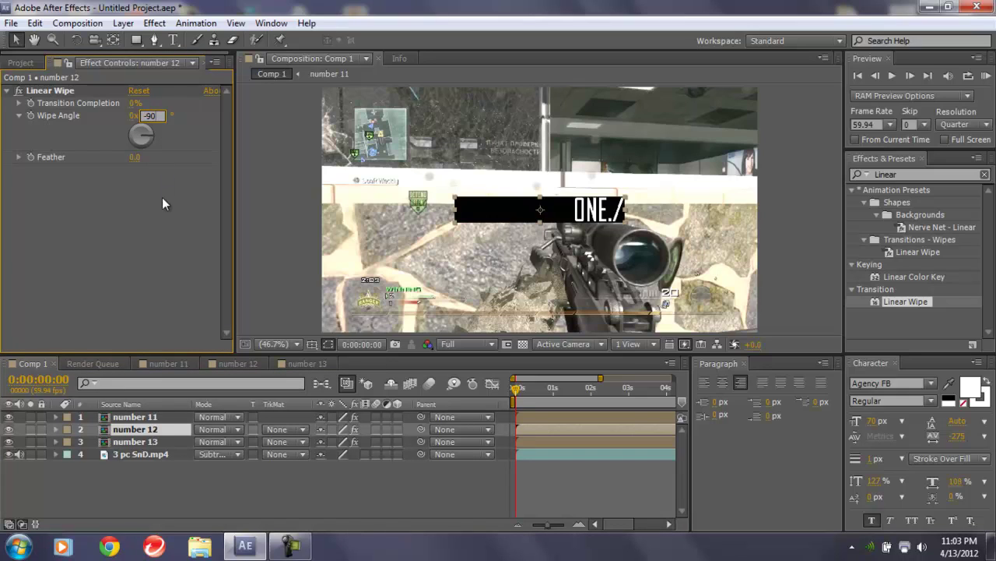
{"action": "type", "text": "-90"}
{"action": "key", "text": "Return"}
{"action": "left_click", "coordinate": [125, 441]}
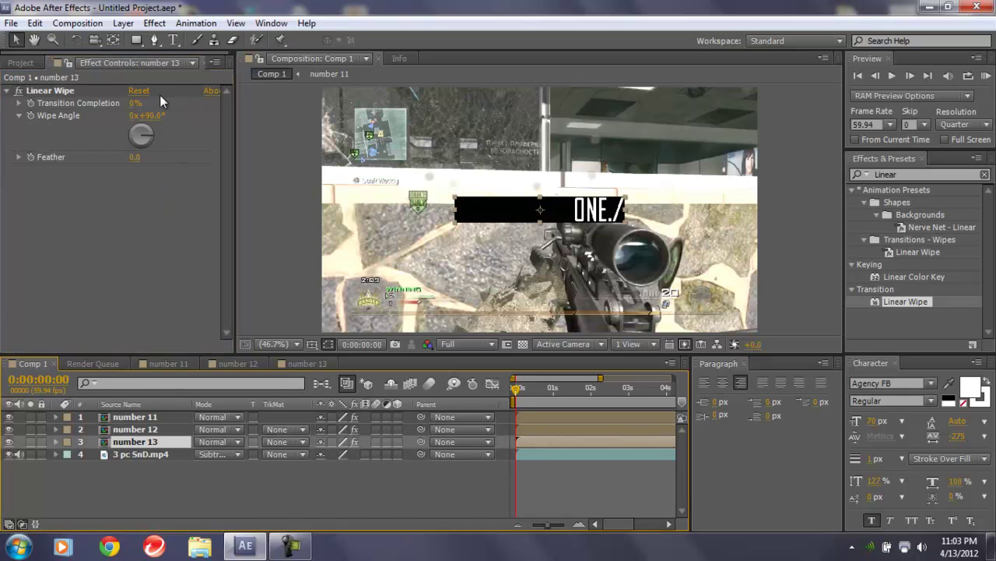
{"action": "left_click", "coordinate": [153, 115]}
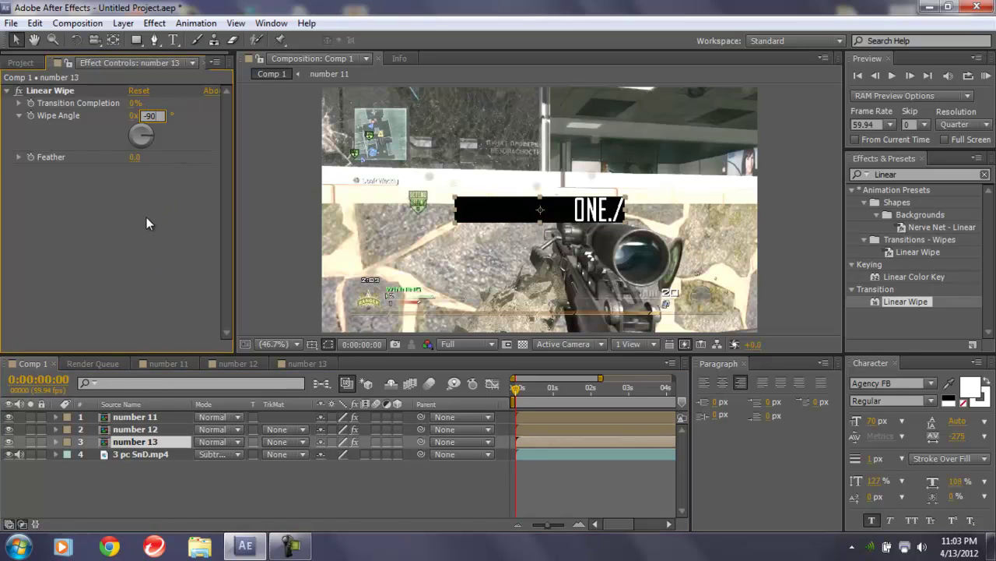
{"action": "key", "text": "Return"}
Move the number 11 layer to the upper left of the frame, at position 237, 81
{"action": "mouse_move", "coordinate": [512, 208]}
{"action": "left_mouse_down"}
{"action": "mouse_move", "coordinate": [433, 163]}
{"action": "mouse_move", "coordinate": [512, 200]}
{"action": "mouse_move", "coordinate": [503, 209]}
{"action": "left_mouse_up"}
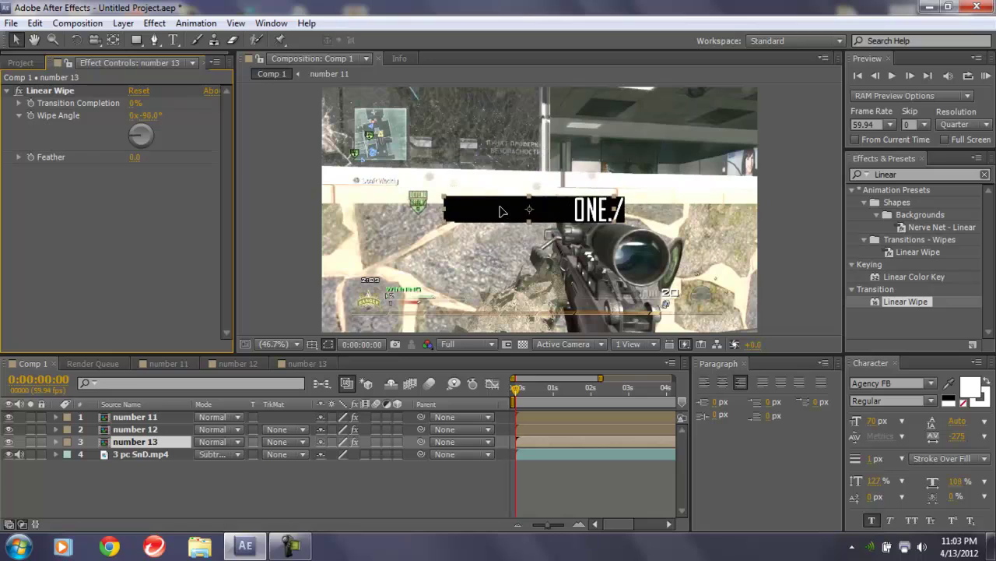
{"action": "left_click", "coordinate": [118, 418]}
{"action": "key", "text": "p"}
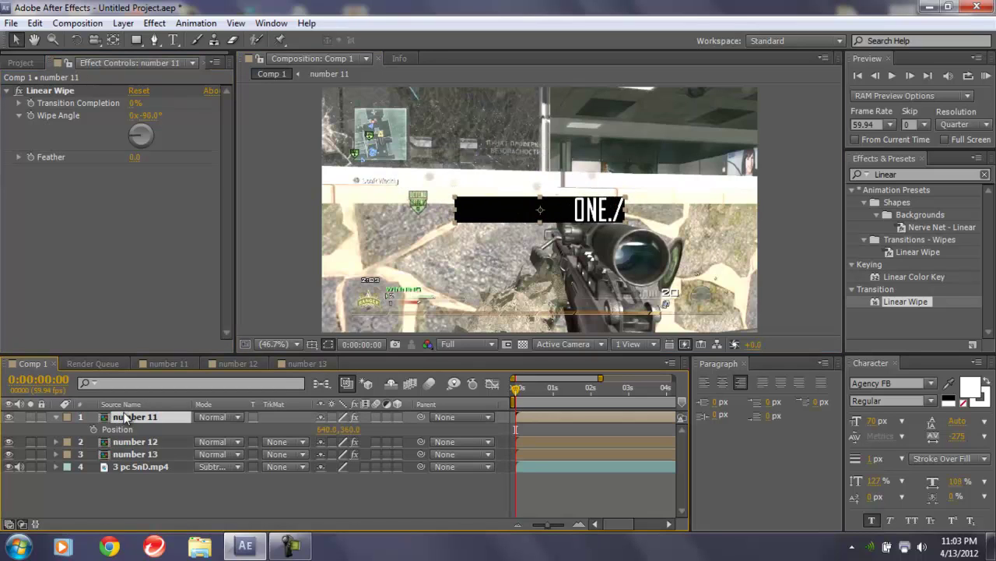
{"action": "left_click_drag", "start_coordinate": [327, 429], "coordinate": [27, 421]}
{"action": "key", "text": "Return"}
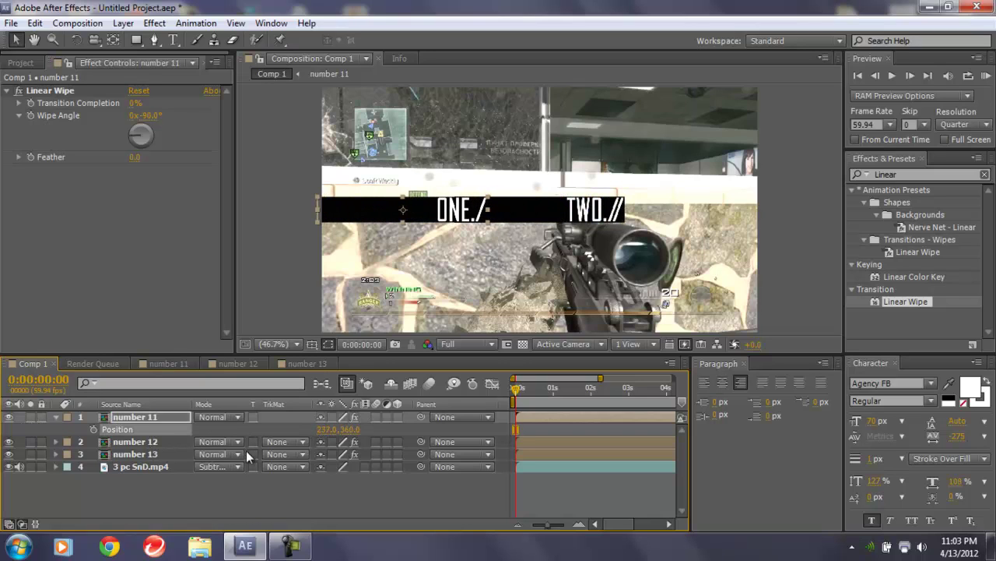
{"action": "left_click_drag", "start_coordinate": [352, 433], "coordinate": [166, 413]}
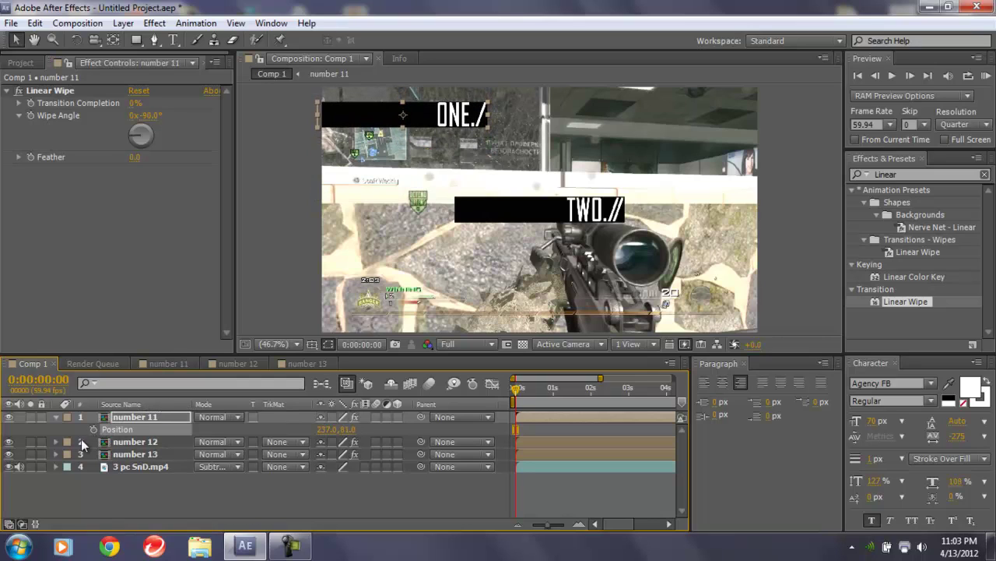
{"action": "left_click", "coordinate": [53, 416]}
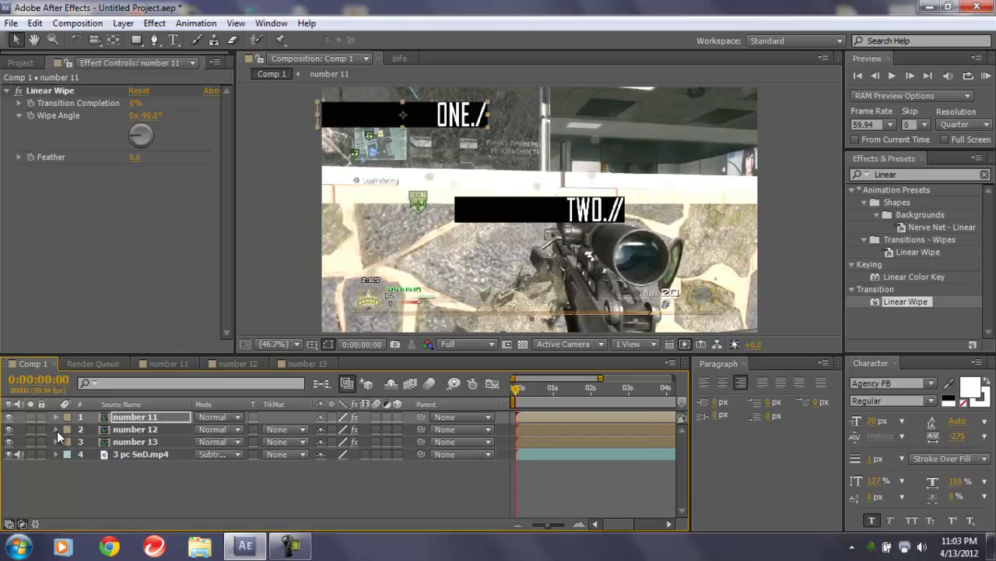
Move the number 12 layer just below the "ONE./" bar, shifted slightly left, at position 205, 170
{"action": "left_click", "coordinate": [57, 430]}
{"action": "left_click", "coordinate": [57, 430]}
{"action": "left_click", "coordinate": [131, 429]}
{"action": "key", "text": "p"}
{"action": "left_click_drag", "start_coordinate": [316, 442], "coordinate": [0, 442]}
{"action": "left_click_drag", "start_coordinate": [352, 448], "coordinate": [228, 441]}
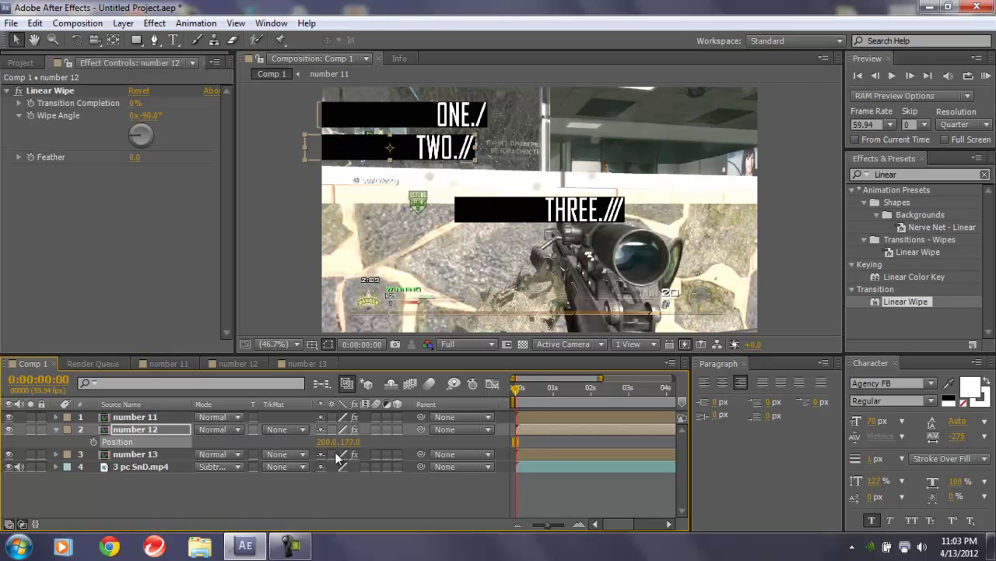
{"action": "left_click_drag", "start_coordinate": [326, 441], "coordinate": [332, 441]}
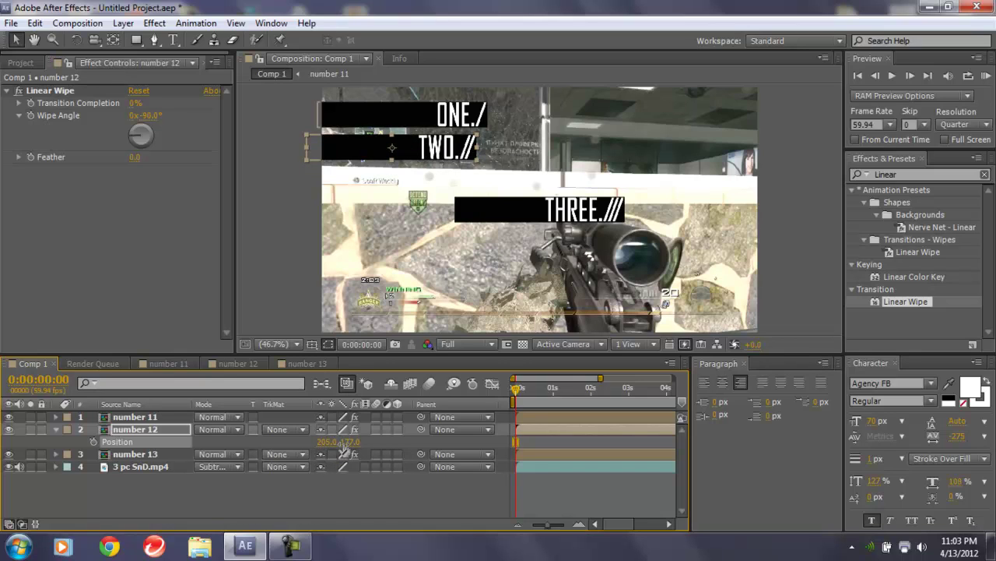
{"action": "left_click_drag", "start_coordinate": [343, 450], "coordinate": [338, 442]}
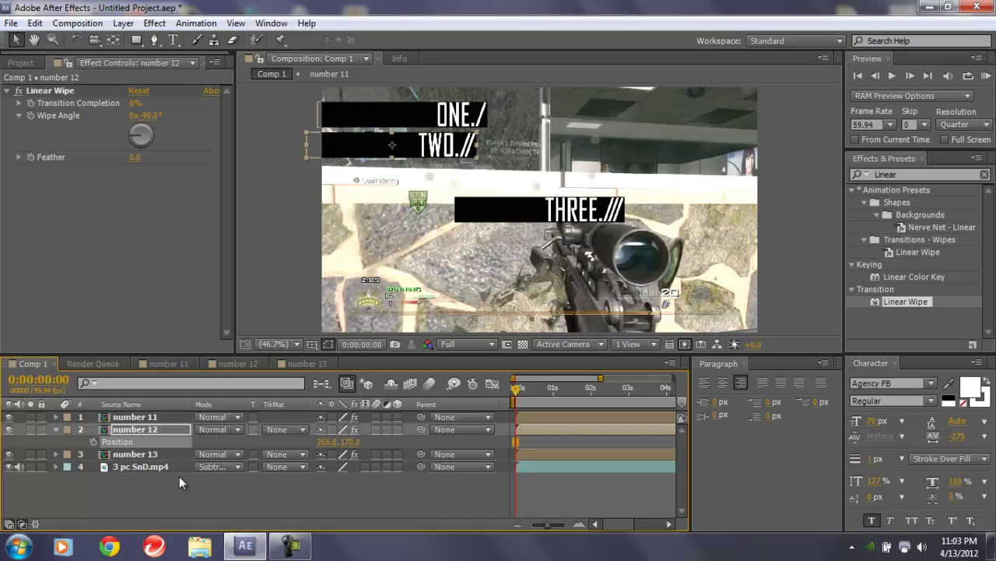
{"action": "left_click", "coordinate": [55, 429]}
Move the number 13 layer just below the "TWO.//" bar, shifted slightly further left, at position 175, 264
{"action": "left_click", "coordinate": [130, 443]}
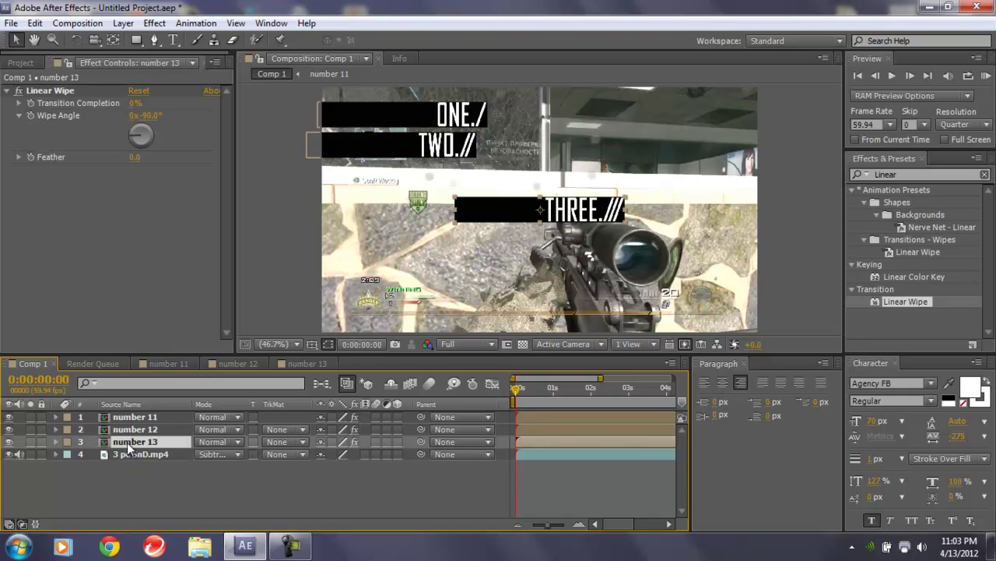
{"action": "key", "text": "p"}
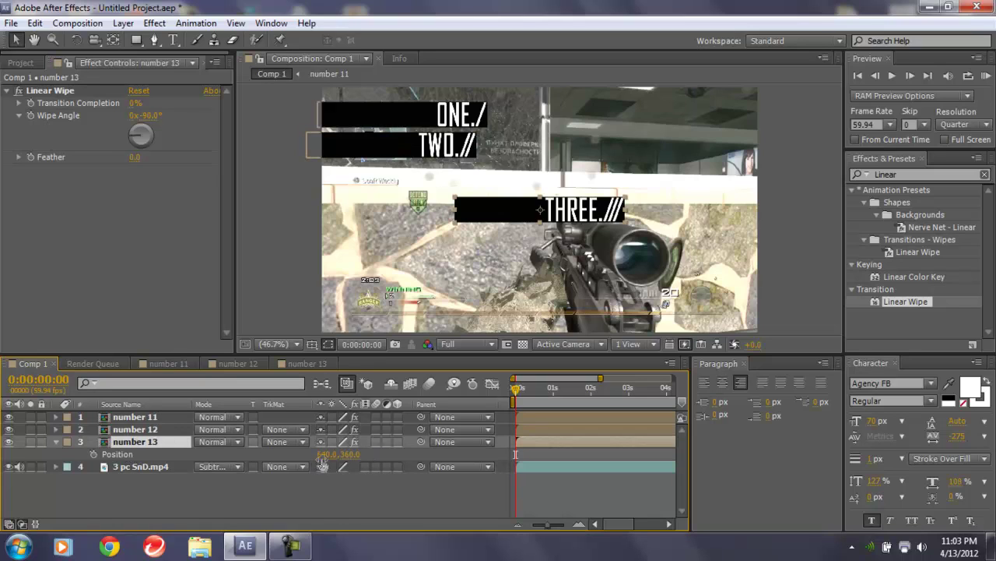
{"action": "left_click_drag", "start_coordinate": [321, 465], "coordinate": [27, 465]}
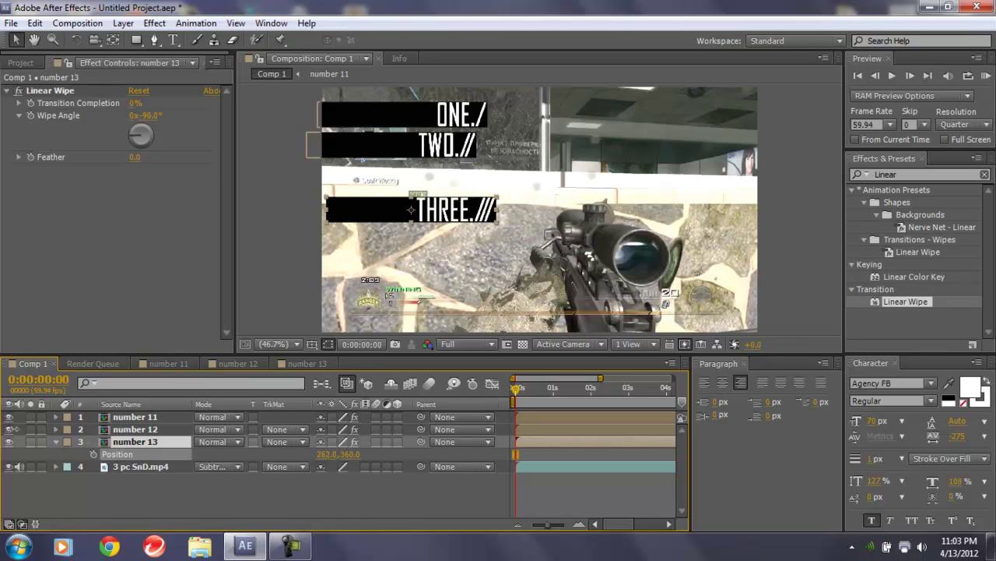
{"action": "left_click_drag", "start_coordinate": [14, 429], "coordinate": [4, 410]}
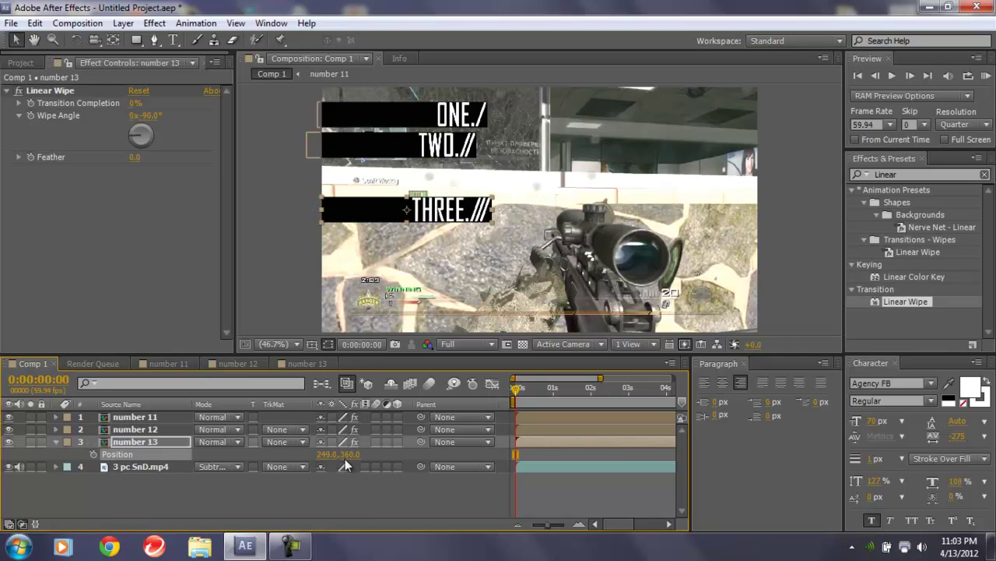
{"action": "left_click_drag", "start_coordinate": [321, 458], "coordinate": [269, 463]}
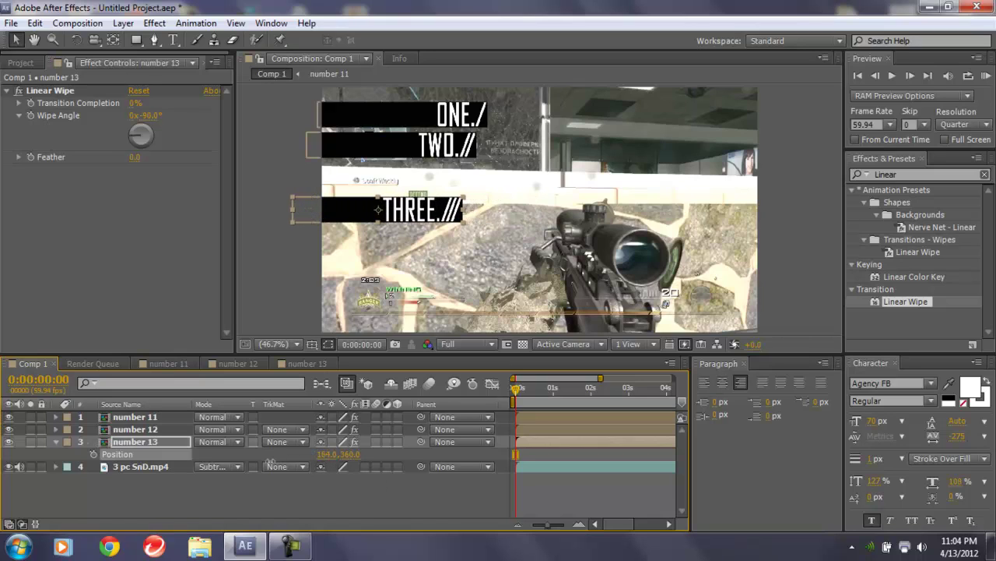
{"action": "mouse_move", "coordinate": [348, 454]}
{"action": "left_mouse_down"}
{"action": "mouse_move", "coordinate": [269, 465]}
{"action": "mouse_move", "coordinate": [331, 454]}
{"action": "left_mouse_up"}
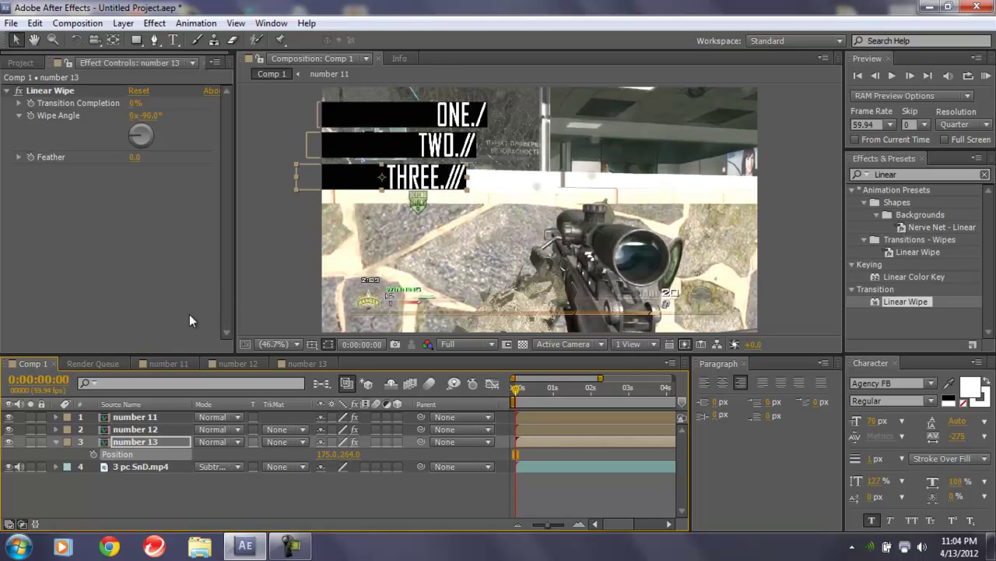
{"action": "left_click", "coordinate": [54, 441]}
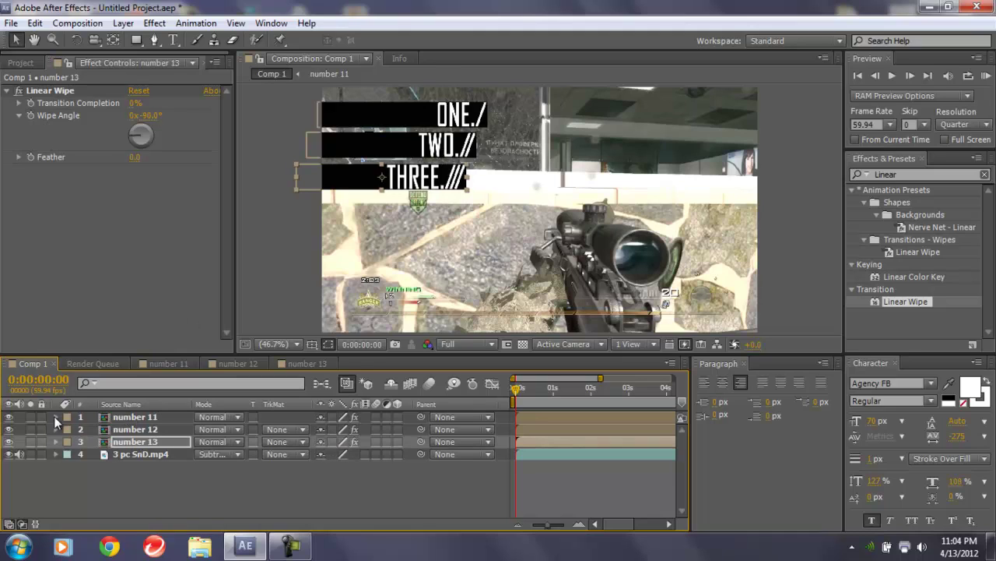
Set the opacity of the number 11, number 12 and number 13 layers to 90% and collapse their properties
{"action": "left_click_drag", "start_coordinate": [51, 416], "coordinate": [147, 446]}
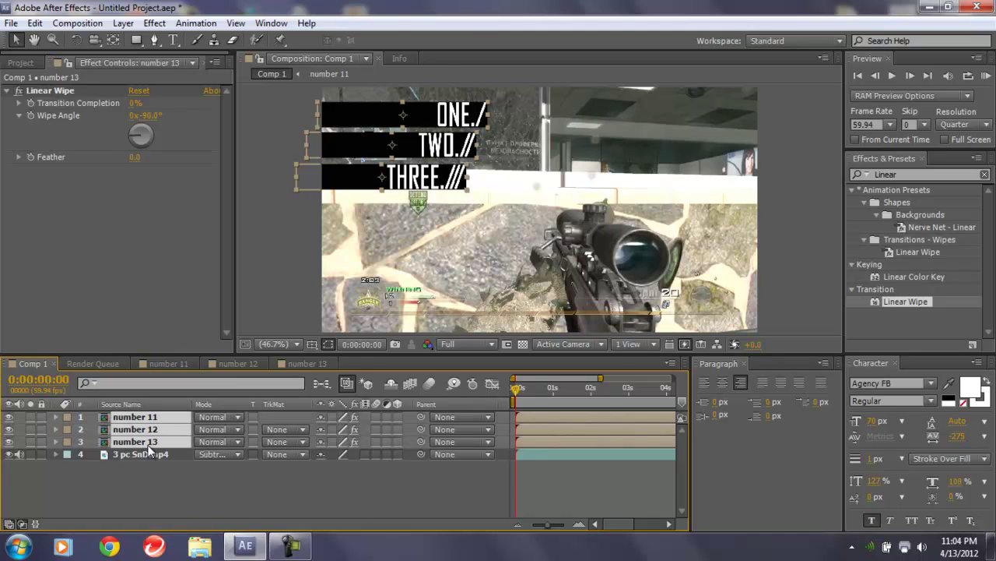
{"action": "key", "text": "t"}
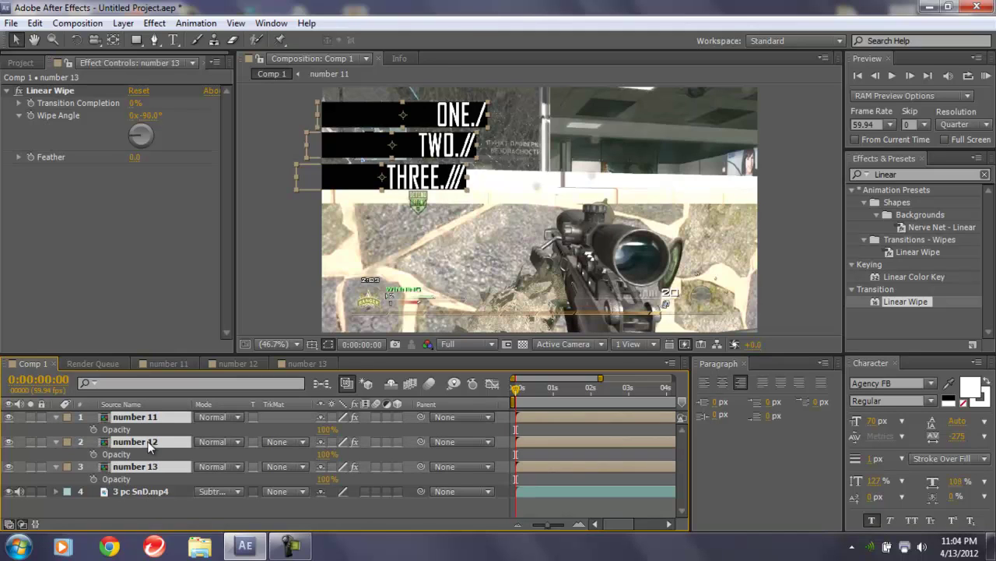
{"action": "left_click", "coordinate": [327, 430]}
{"action": "type", "text": "90"}
{"action": "key", "text": "Return"}
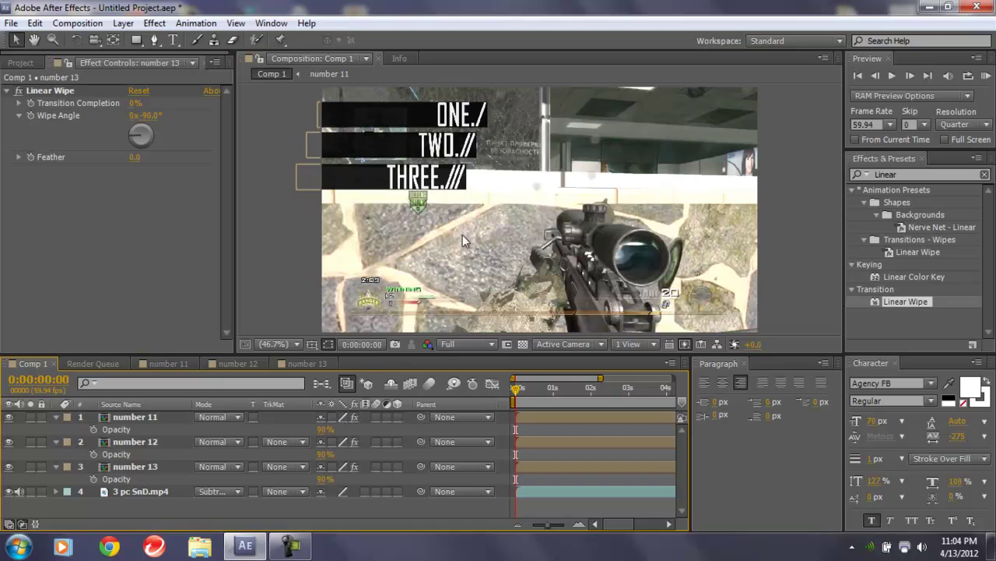
{"action": "left_click", "coordinate": [54, 415]}
{"action": "left_click", "coordinate": [57, 430]}
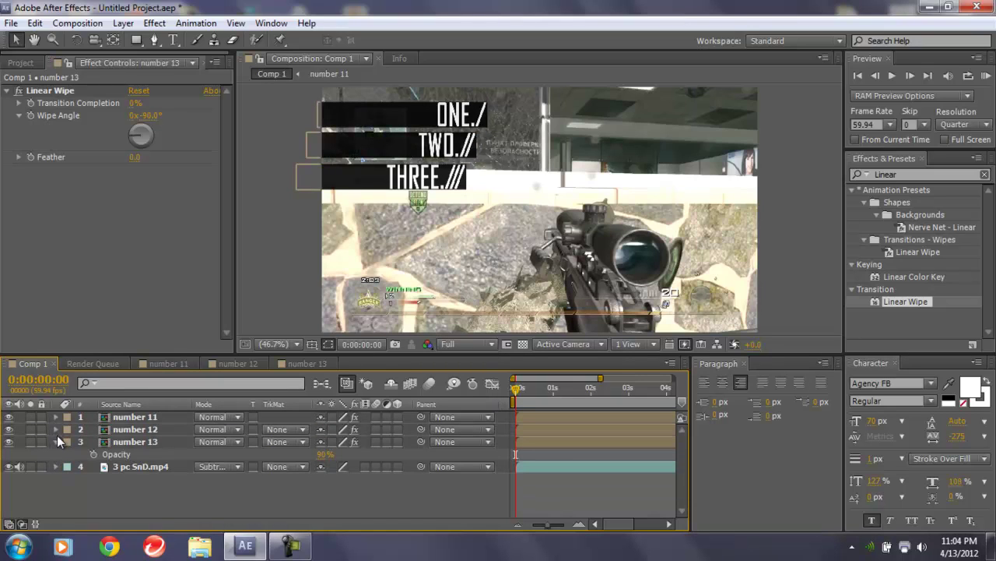
{"action": "left_click", "coordinate": [54, 440]}
Try the three number layers beneath the 3 pc SnD.mp4 clip, checking several frames, and return them above it
{"action": "left_click", "coordinate": [130, 419]}
{"action": "left_click", "coordinate": [132, 442], "text": "shift"}
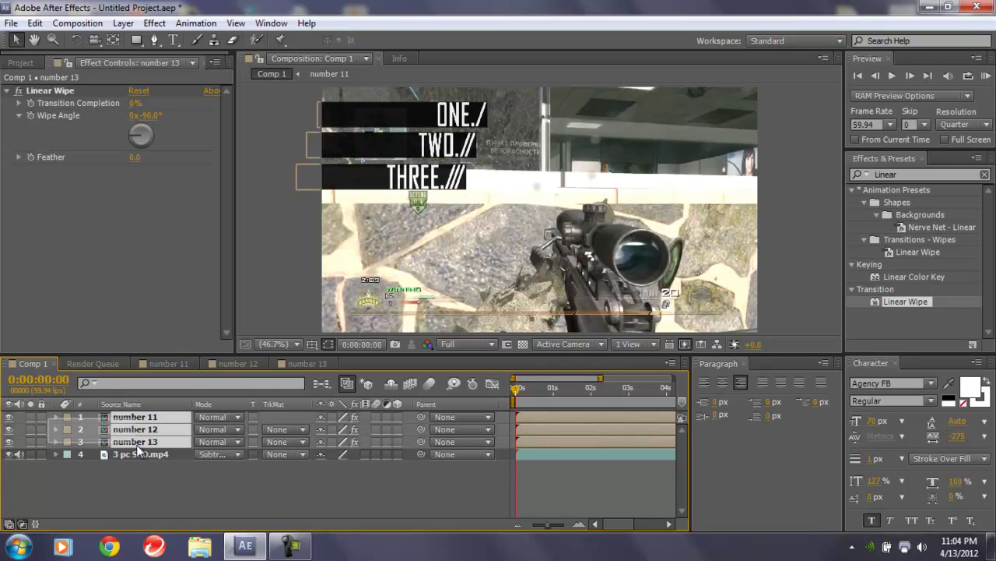
{"action": "left_click_drag", "start_coordinate": [137, 419], "coordinate": [138, 477]}
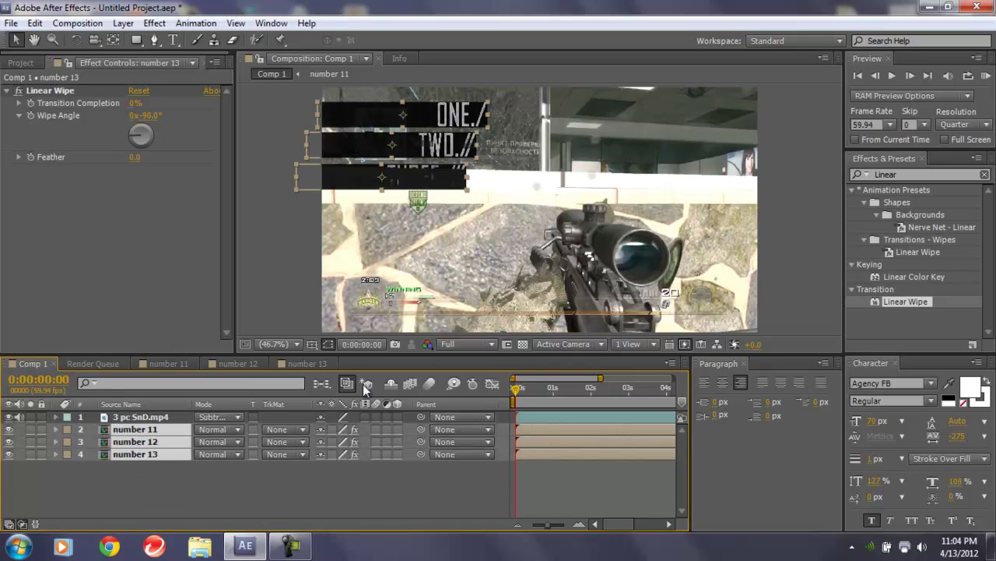
{"action": "left_click", "coordinate": [534, 392]}
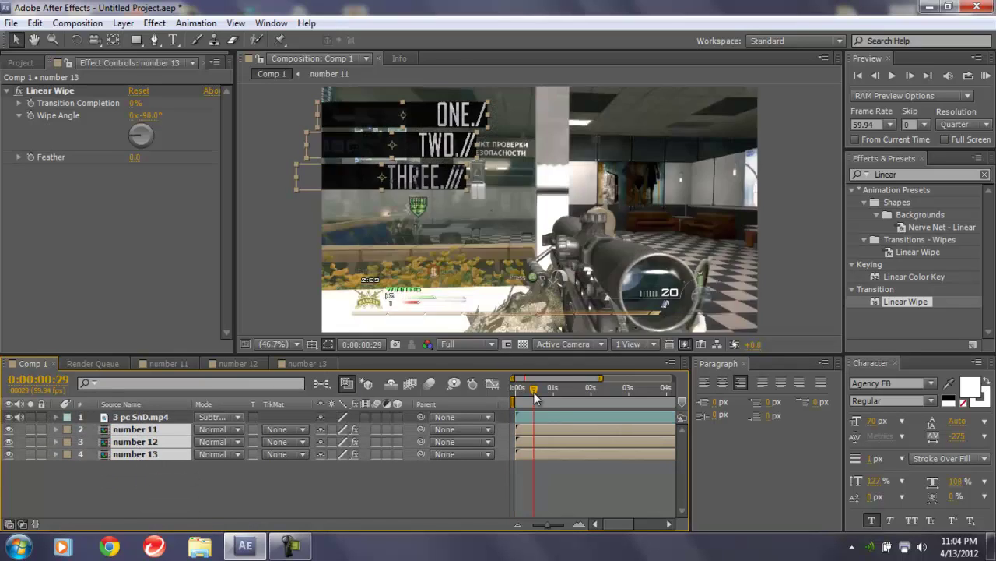
{"action": "left_click", "coordinate": [562, 387]}
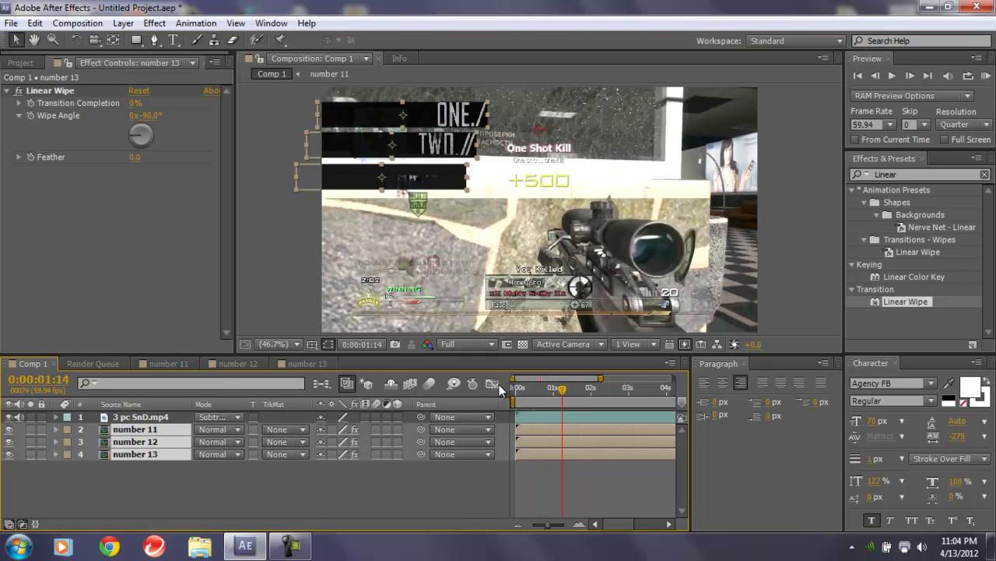
{"action": "left_click", "coordinate": [515, 388]}
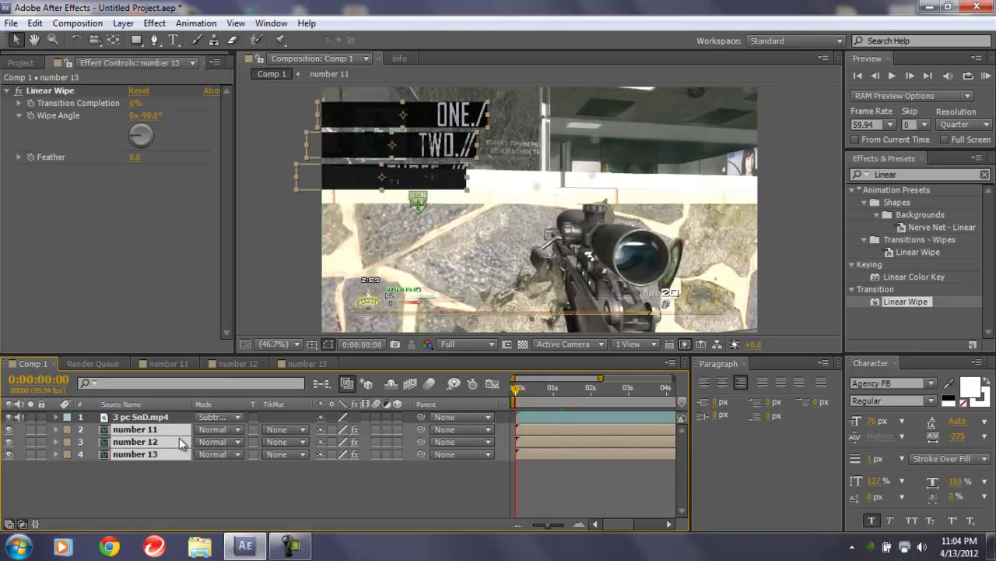
{"action": "mouse_move", "coordinate": [140, 429]}
{"action": "left_mouse_down"}
{"action": "mouse_move", "coordinate": [147, 405]}
{"action": "mouse_move", "coordinate": [148, 416]}
{"action": "left_mouse_up"}
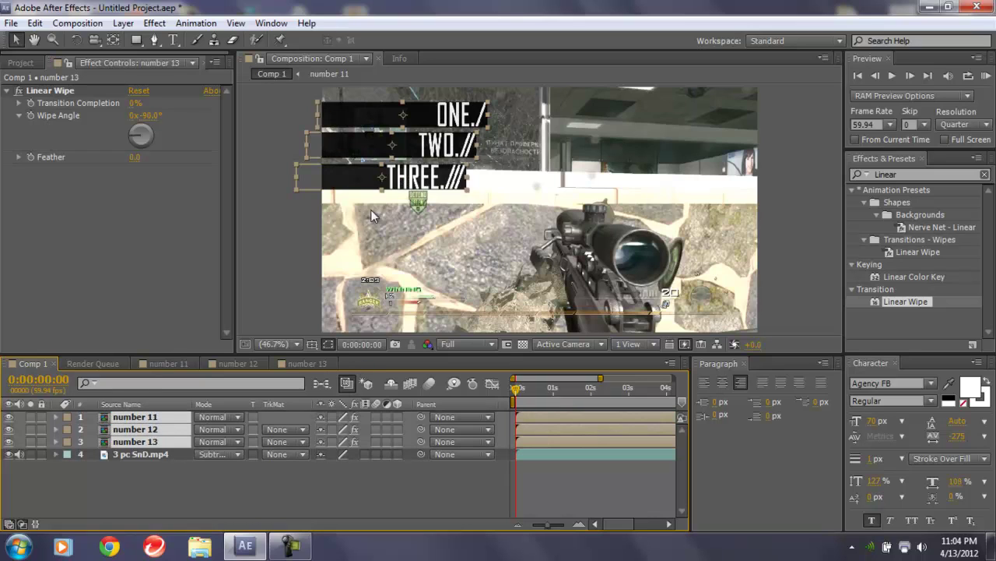
Keyframe the number 11 layer's Linear Wipe transition completion at 100% at 0:00:00:48
{"action": "left_click", "coordinate": [55, 417]}
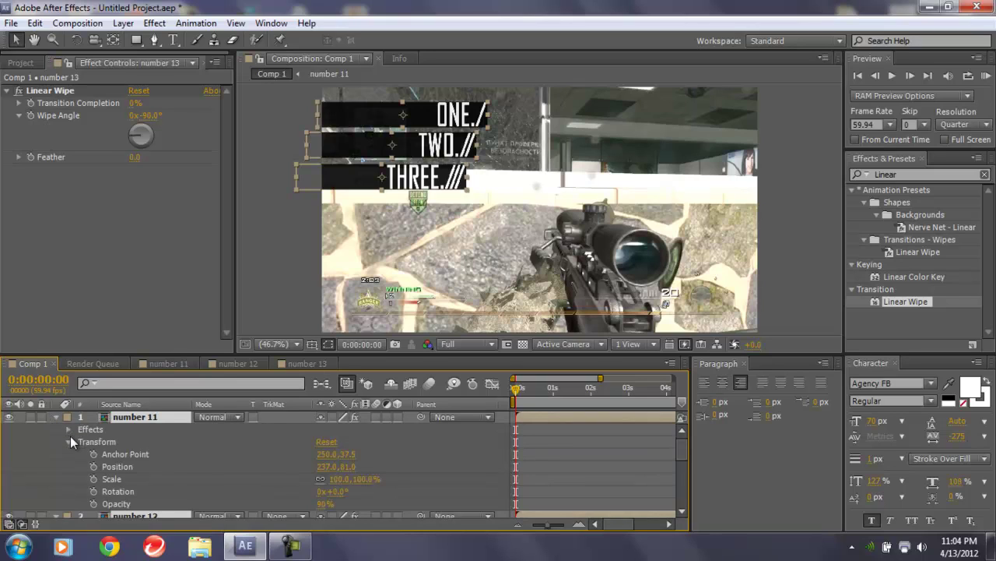
{"action": "left_click", "coordinate": [67, 441]}
{"action": "left_click", "coordinate": [67, 429]}
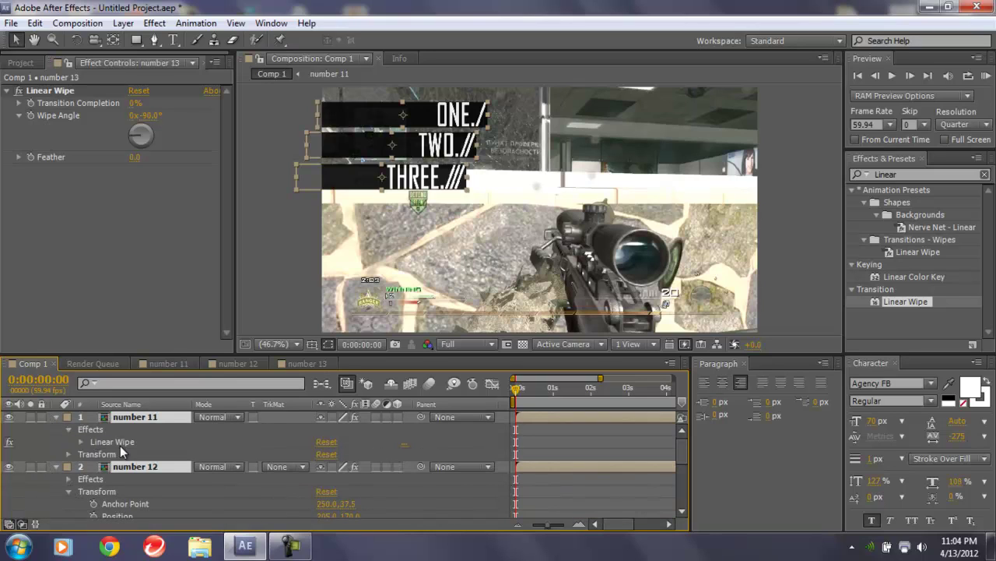
{"action": "left_click", "coordinate": [80, 441]}
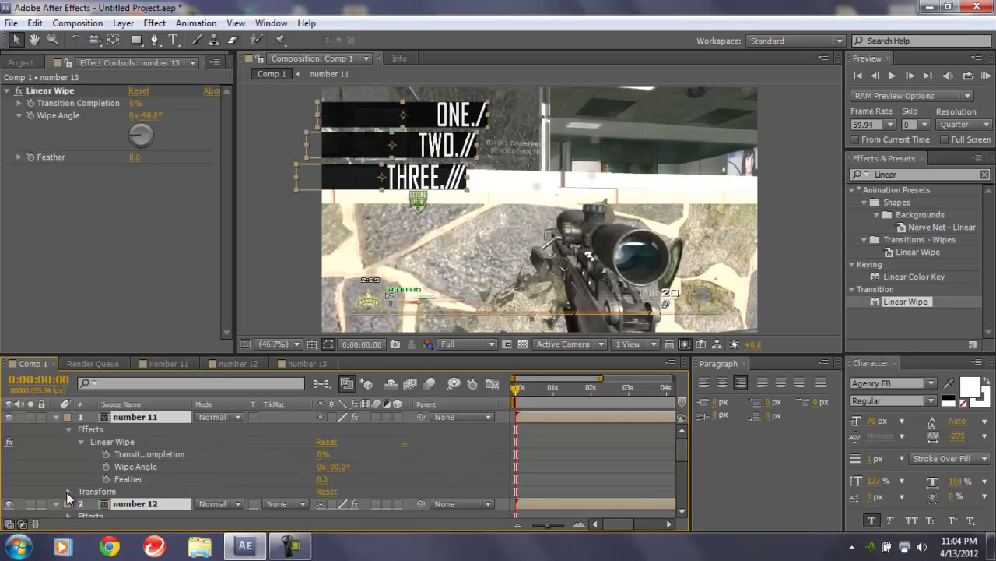
{"action": "left_click_drag", "start_coordinate": [517, 397], "coordinate": [545, 400]}
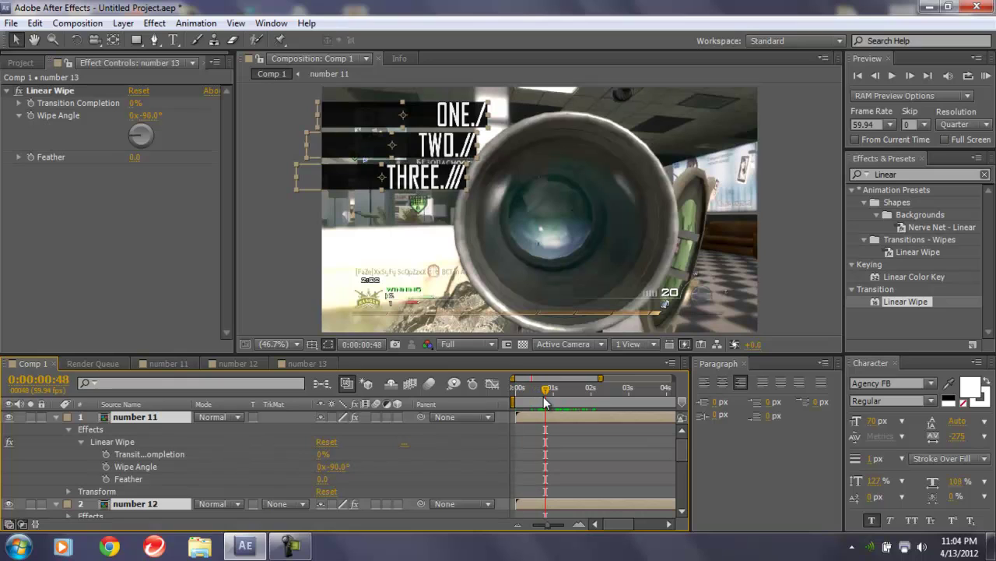
{"action": "left_click", "coordinate": [106, 454]}
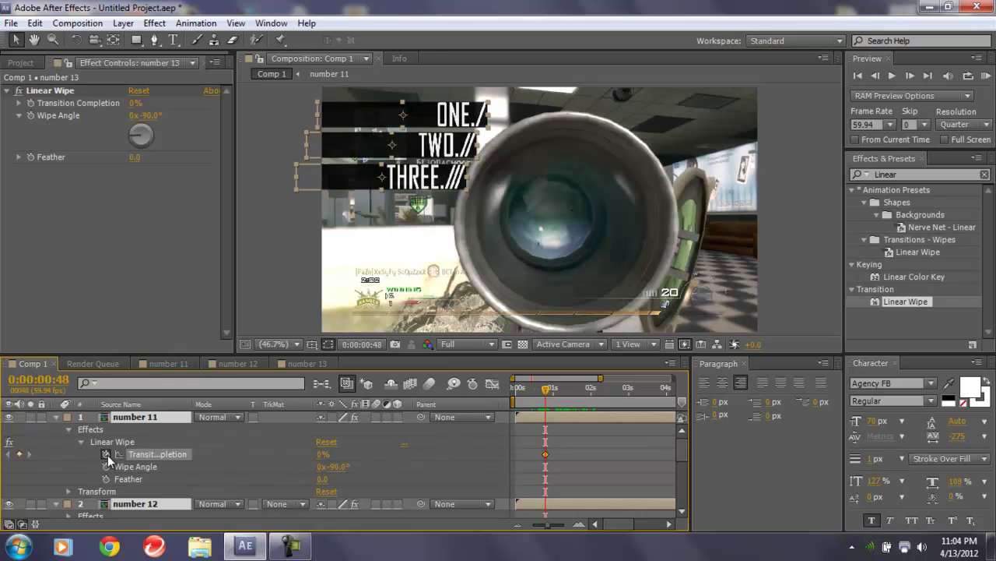
{"action": "left_click", "coordinate": [321, 457]}
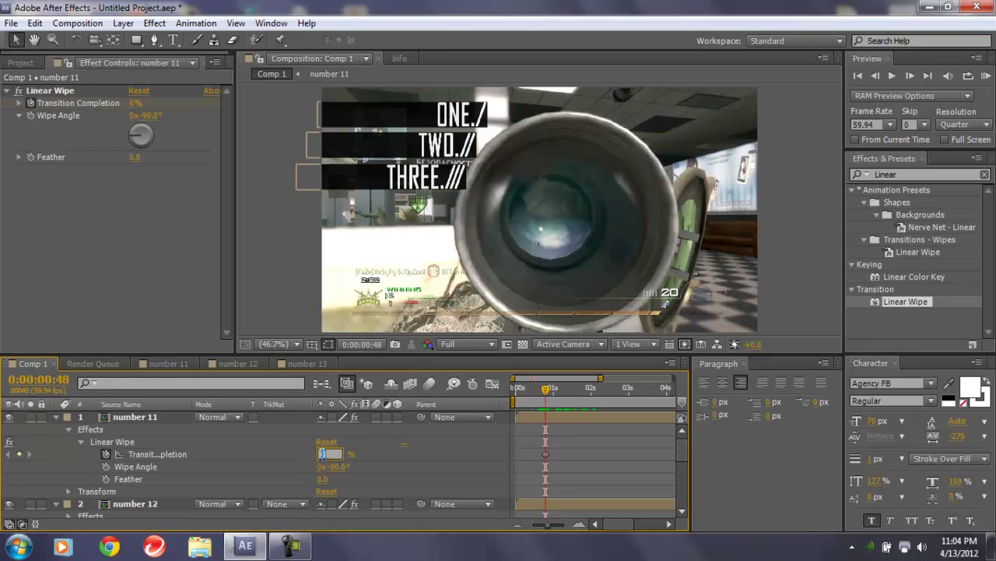
{"action": "key", "text": "Return"}
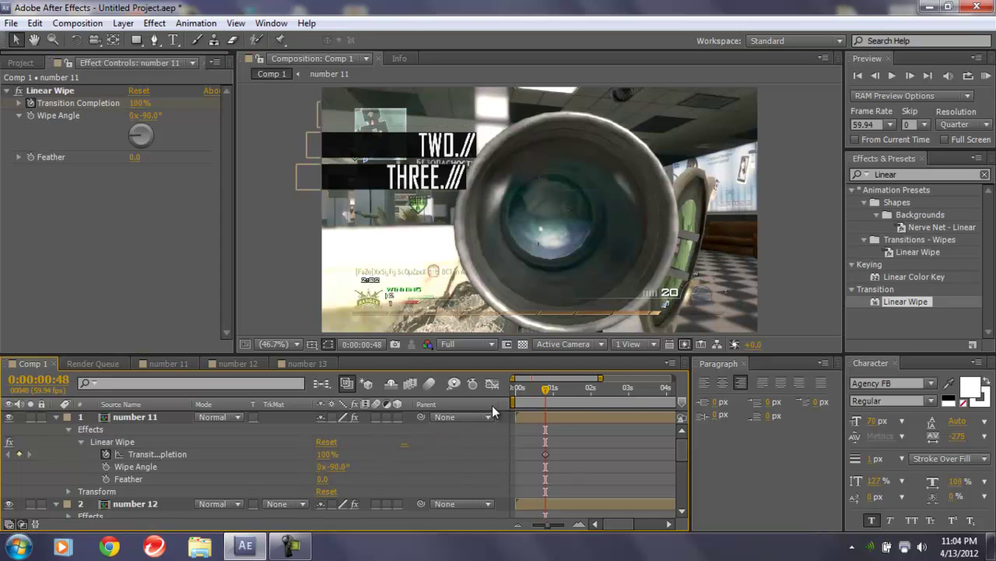
Add a transition completion keyframe of 0% on the number 11 layer's Linear Wipe at 0:00:01:00
{"action": "left_click_drag", "start_coordinate": [539, 397], "coordinate": [555, 397]}
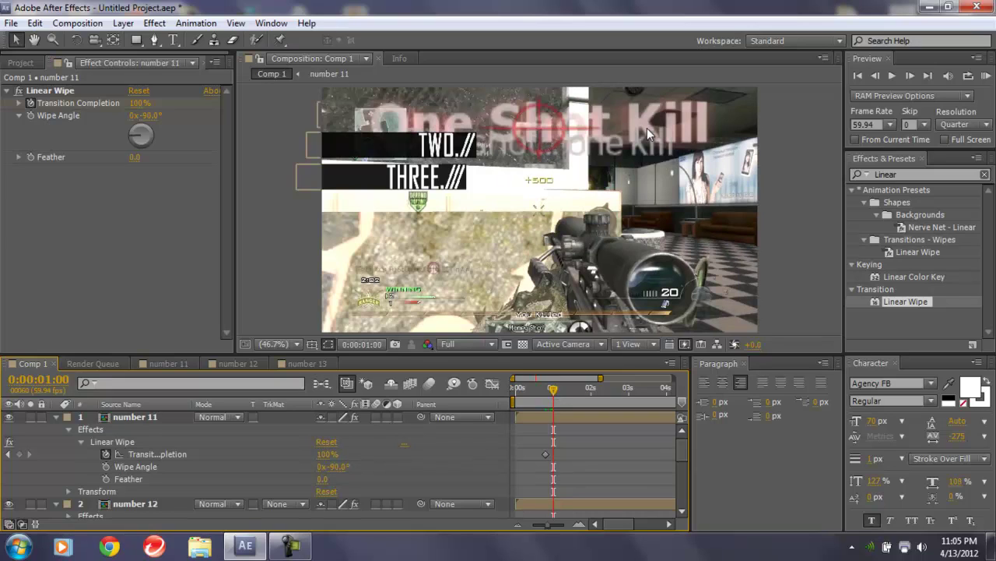
{"action": "left_click", "coordinate": [19, 454]}
{"action": "left_click", "coordinate": [328, 455]}
{"action": "type", "text": "0"}
{"action": "key", "text": "Return"}
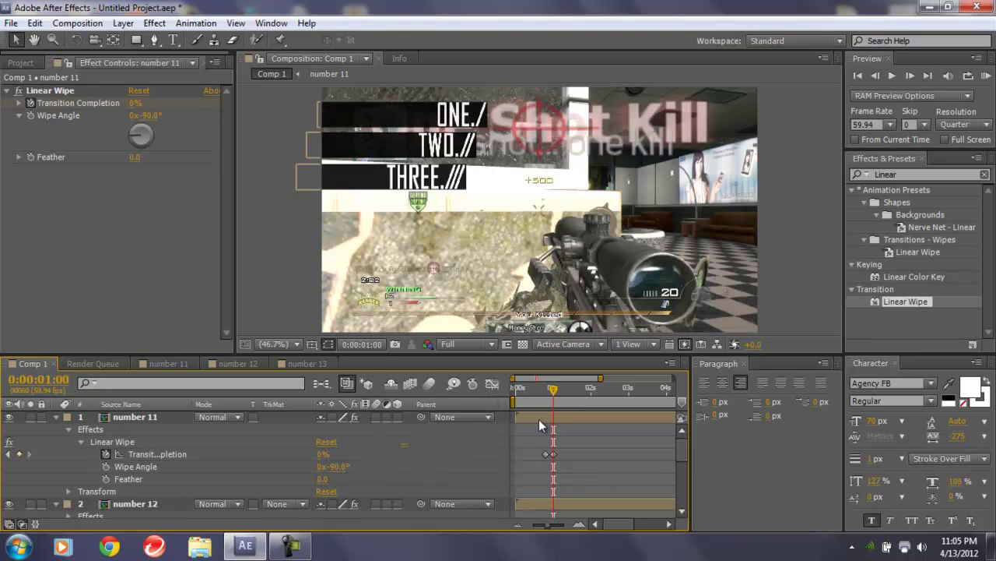
Shift the number 11 layer's 0% wipe keyframe slightly past 0:00:01:00 and collapse the layer's properties
{"action": "left_click_drag", "start_coordinate": [553, 388], "coordinate": [569, 401]}
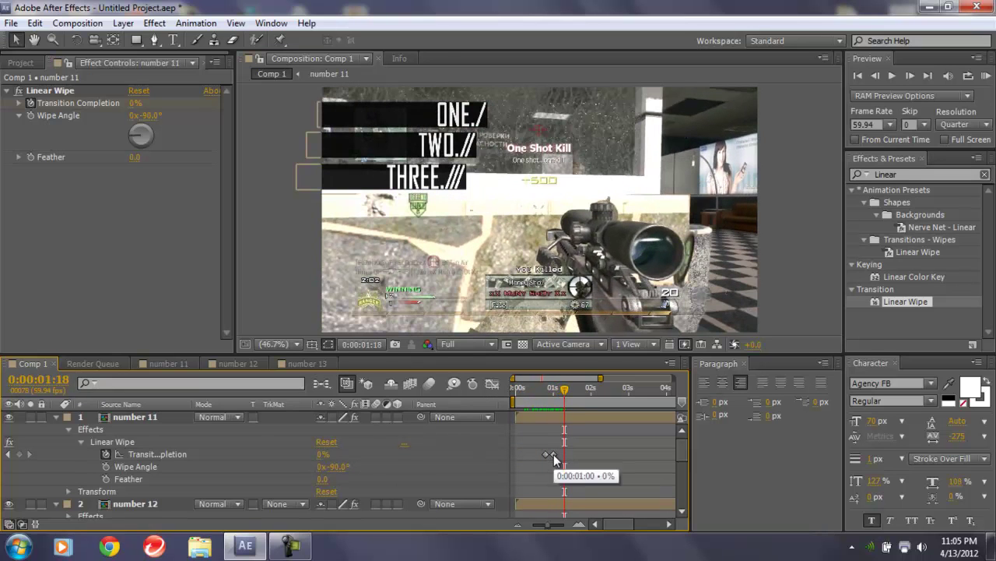
{"action": "left_click", "coordinate": [554, 454]}
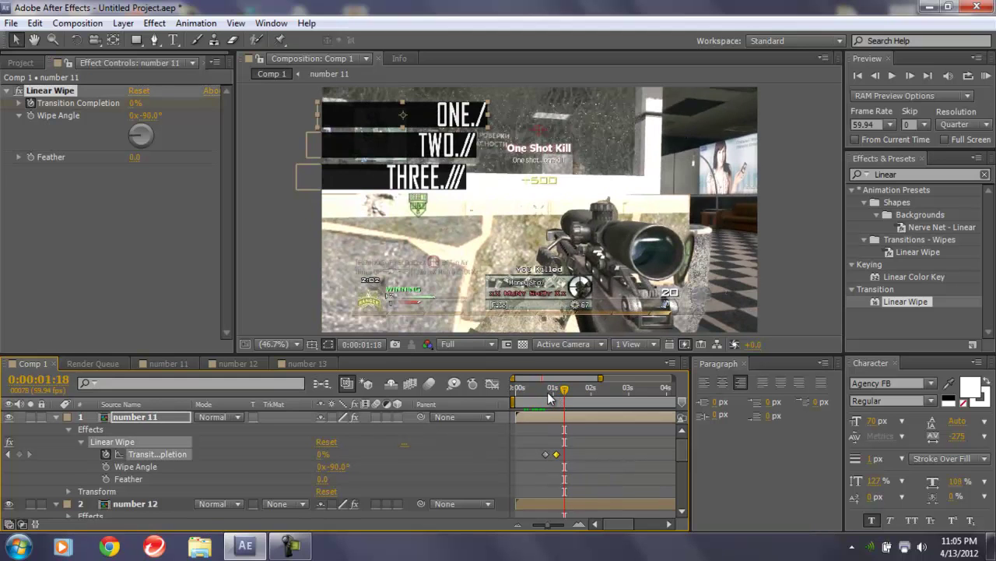
{"action": "mouse_move", "coordinate": [562, 394]}
{"action": "left_mouse_down"}
{"action": "mouse_move", "coordinate": [537, 397]}
{"action": "mouse_move", "coordinate": [567, 395]}
{"action": "left_mouse_up"}
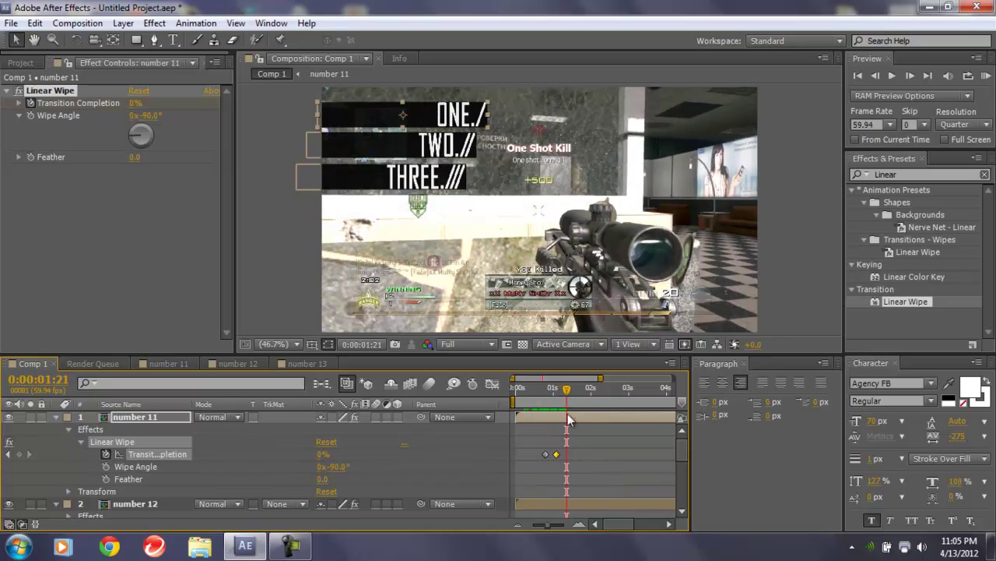
{"action": "left_click", "coordinate": [81, 442]}
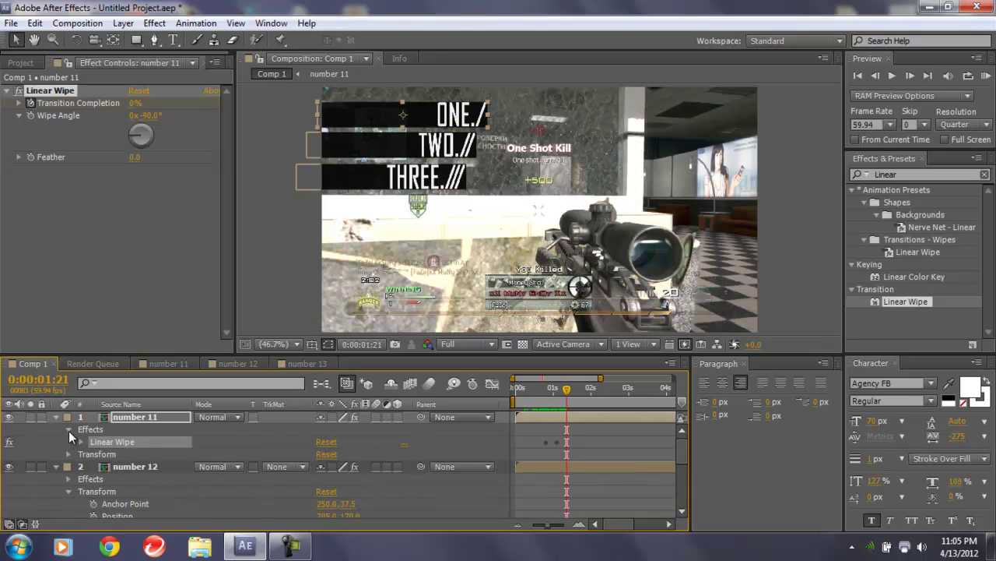
{"action": "left_click", "coordinate": [68, 429]}
{"action": "left_click", "coordinate": [54, 416]}
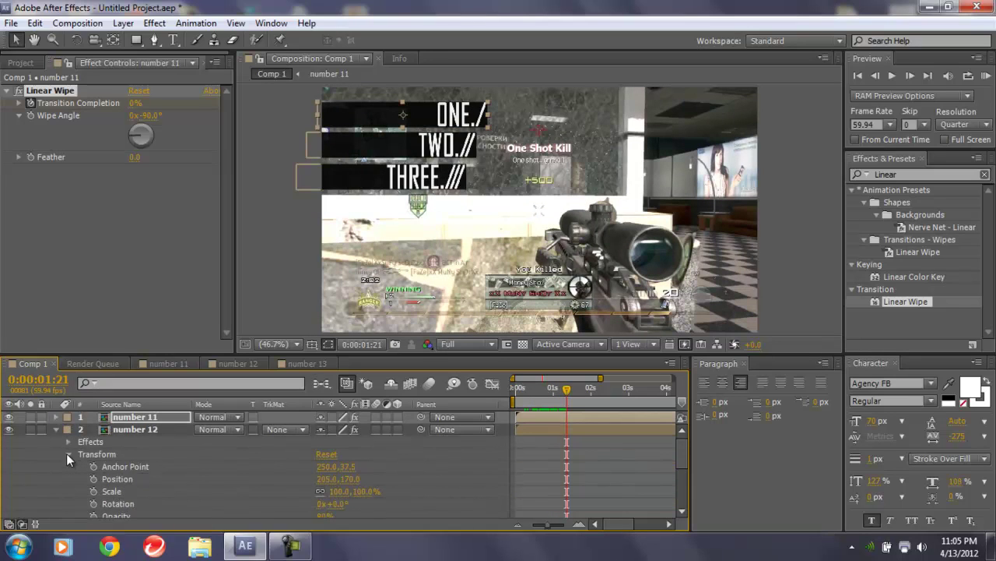
Keyframe the number 12 layer's Linear Wipe transition completion at 100% at 0:00:02:11
{"action": "left_click", "coordinate": [68, 454]}
{"action": "left_click", "coordinate": [69, 442]}
{"action": "left_click", "coordinate": [80, 454]}
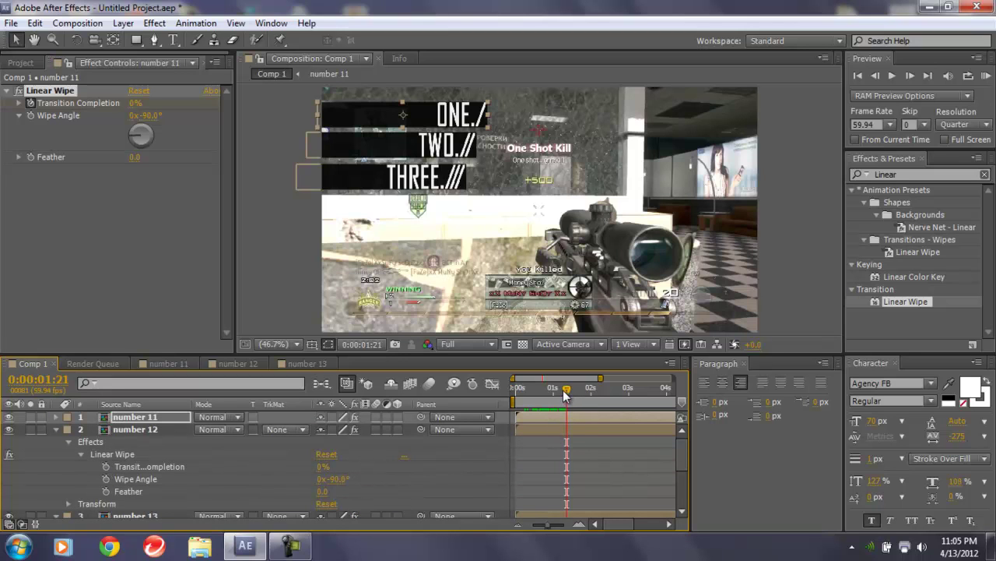
{"action": "left_click_drag", "start_coordinate": [566, 396], "coordinate": [597, 398]}
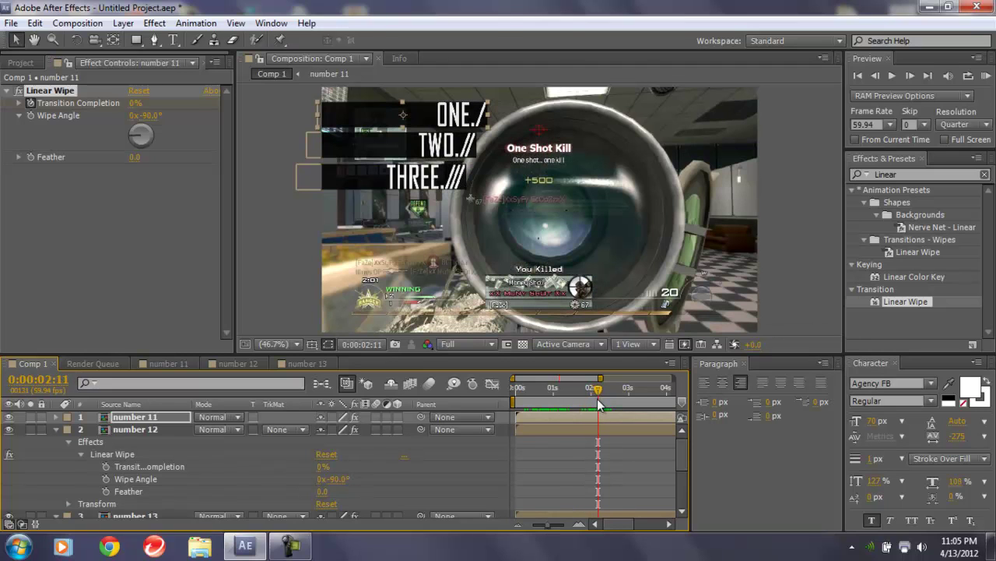
{"action": "left_click", "coordinate": [106, 466]}
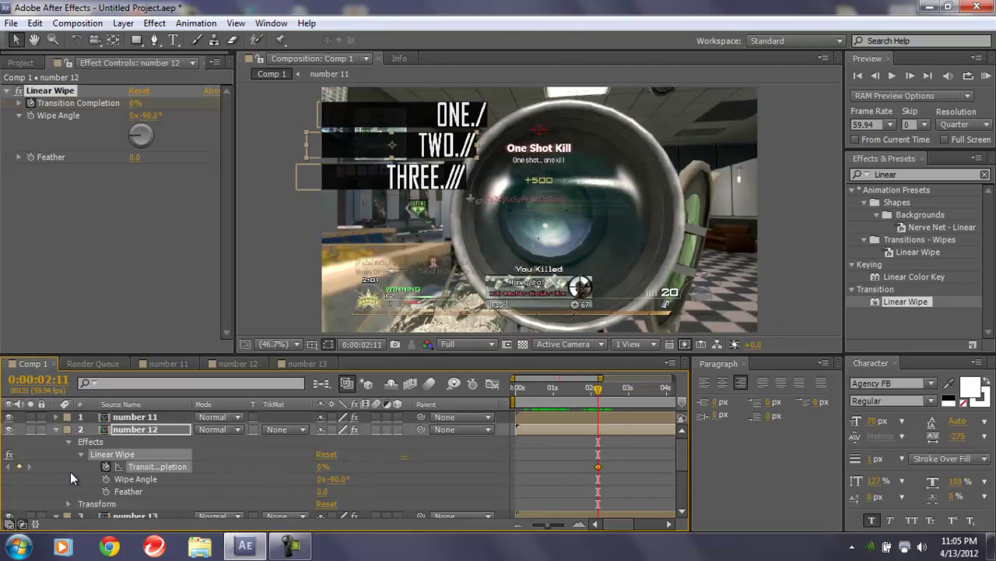
{"action": "left_click", "coordinate": [322, 467]}
{"action": "type", "text": "100"}
{"action": "key", "text": "Return"}
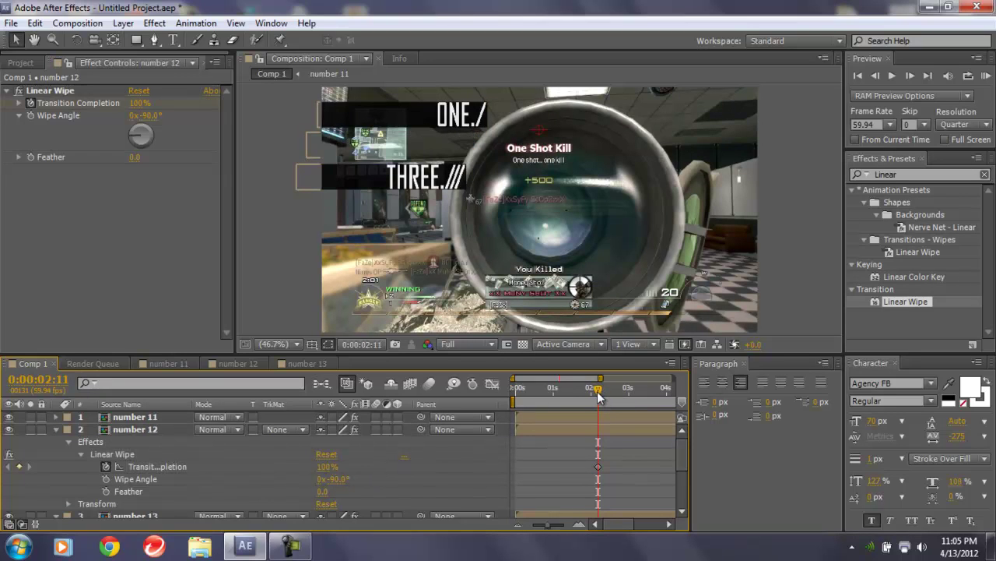
Add a transition completion keyframe of 0% on the number 12 layer's Linear Wipe at 0:00:02:28
{"action": "left_click_drag", "start_coordinate": [598, 390], "coordinate": [608, 394]}
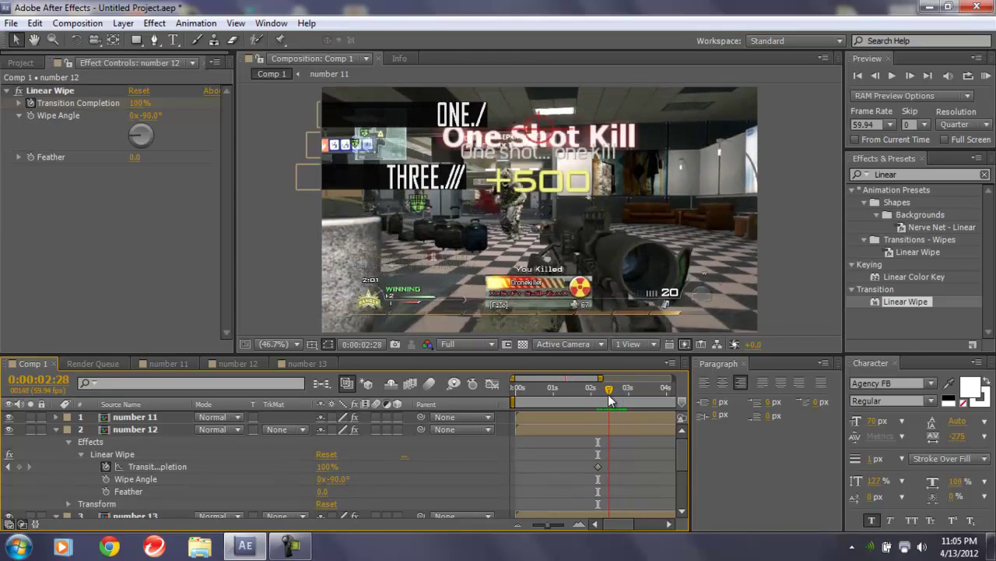
{"action": "left_click", "coordinate": [19, 466]}
{"action": "left_click", "coordinate": [327, 467]}
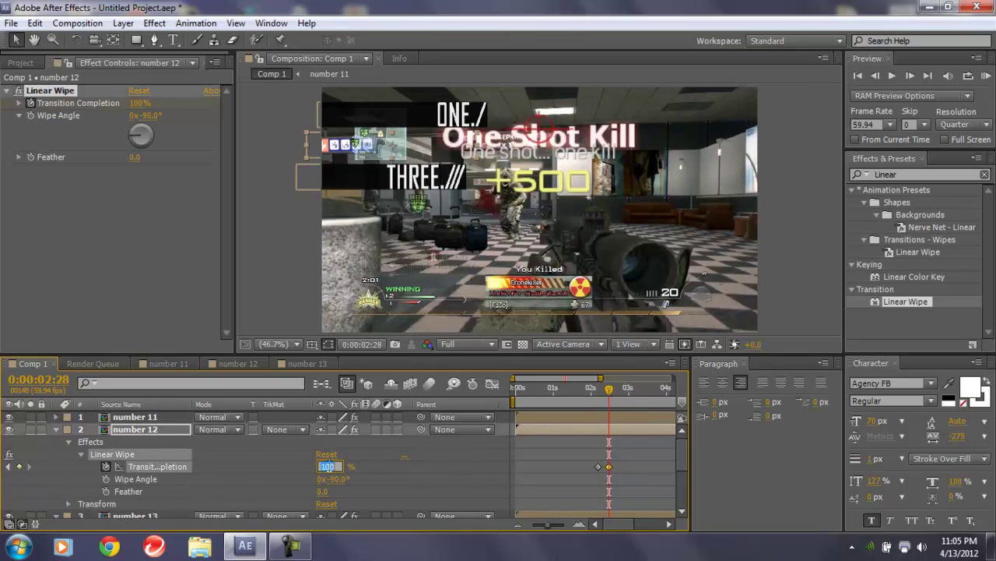
{"action": "type", "text": "0"}
{"action": "left_click", "coordinate": [457, 466]}
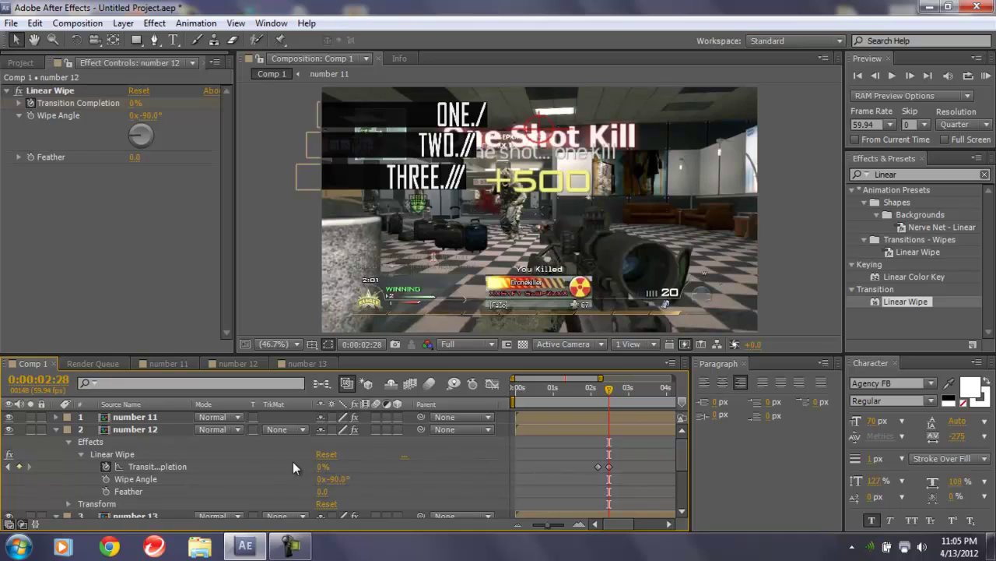
Collapse the number 12 layer's Linear Wipe, effects and layer properties in the timeline
{"action": "scroll", "coordinate": [233, 456], "scroll_direction": "down", "scroll_amount": 4}
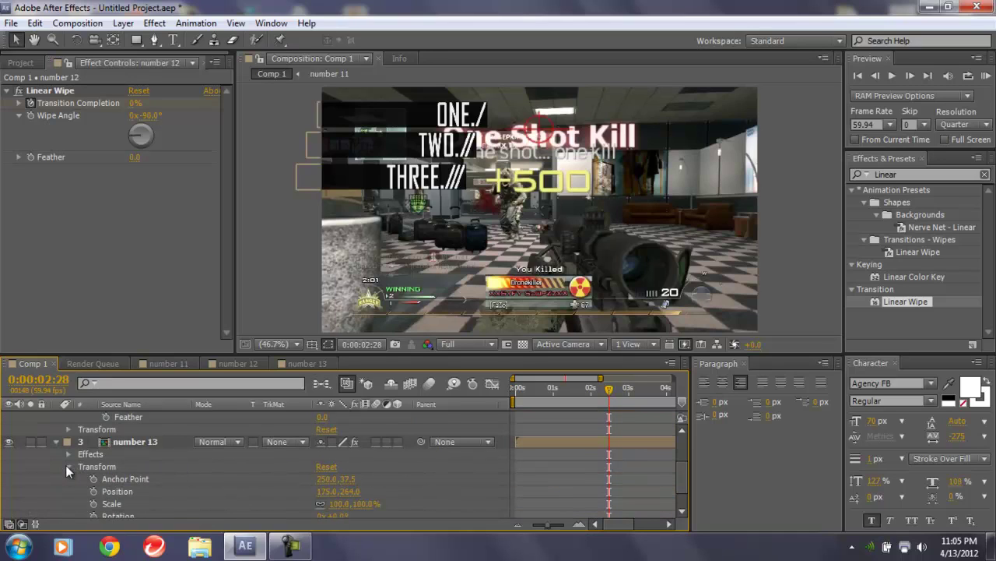
{"action": "scroll", "coordinate": [68, 464], "scroll_direction": "up", "scroll_amount": 4}
{"action": "left_click", "coordinate": [81, 450]}
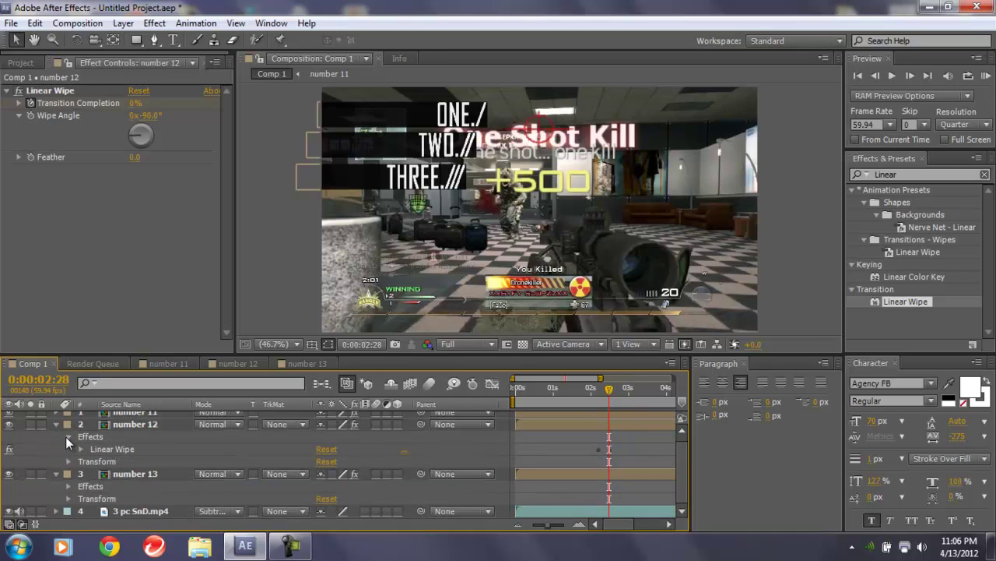
{"action": "left_click", "coordinate": [67, 437]}
{"action": "left_click", "coordinate": [56, 430]}
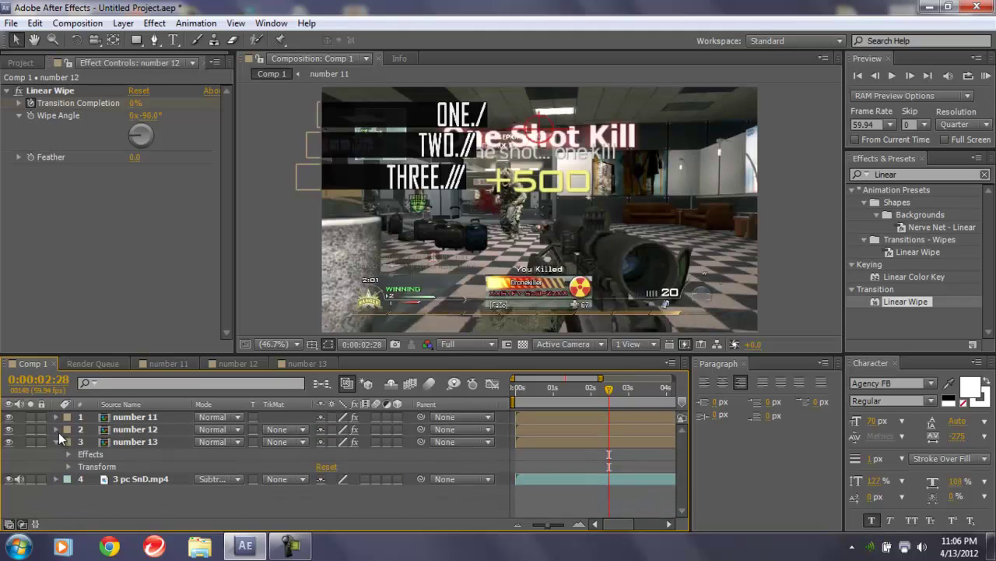
Keyframe the number 13 layer's Linear Wipe transition completion at 100% at 0:00:03:52
{"action": "left_click", "coordinate": [68, 453]}
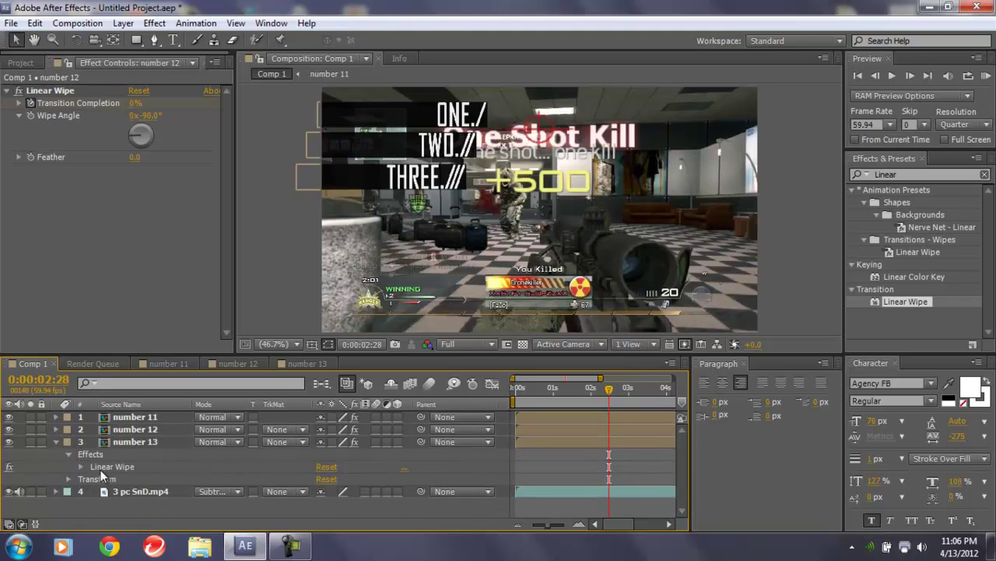
{"action": "left_click", "coordinate": [81, 466]}
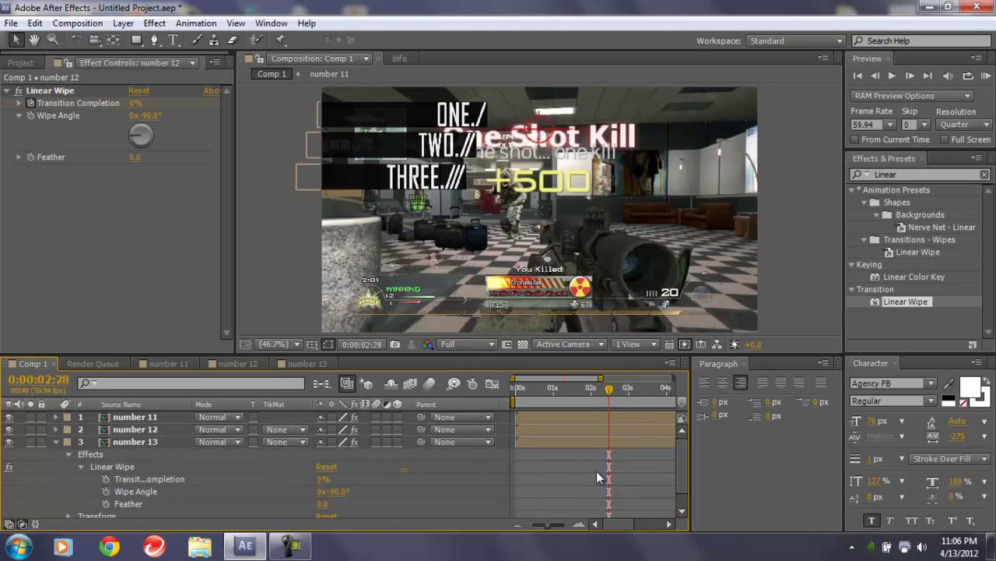
{"action": "left_click_drag", "start_coordinate": [608, 394], "coordinate": [662, 396]}
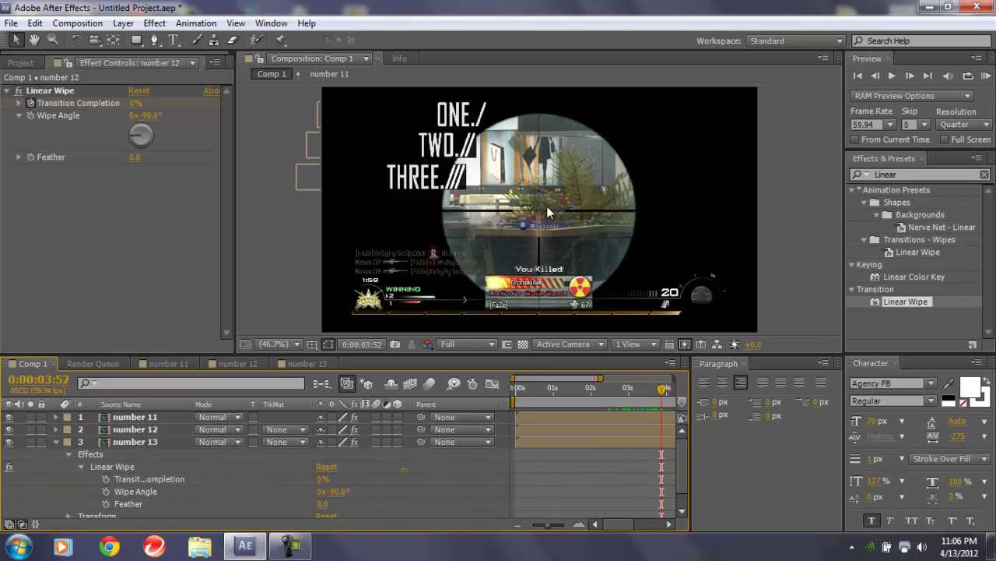
{"action": "left_click", "coordinate": [106, 479]}
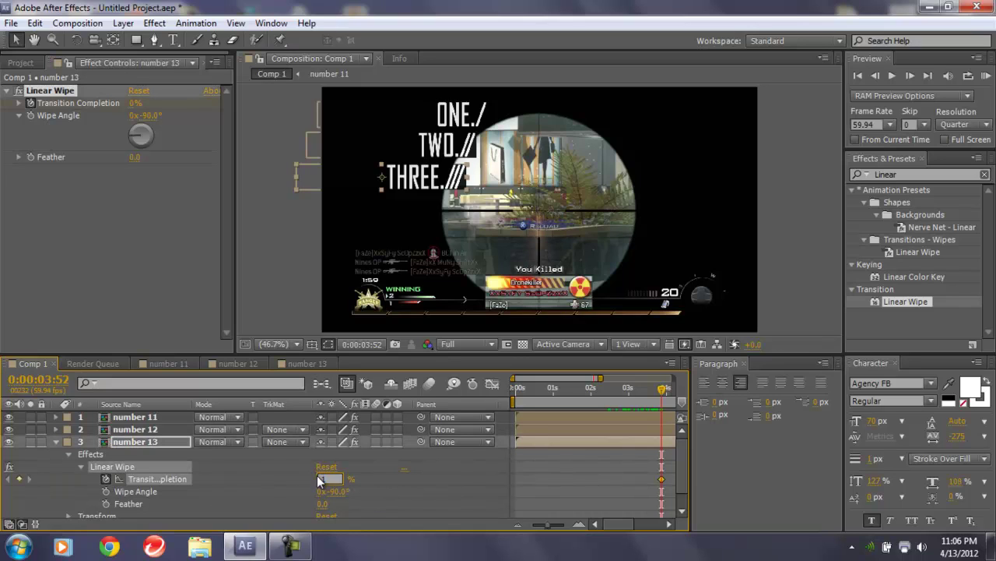
{"action": "type", "text": "100"}
{"action": "key", "text": "Return"}
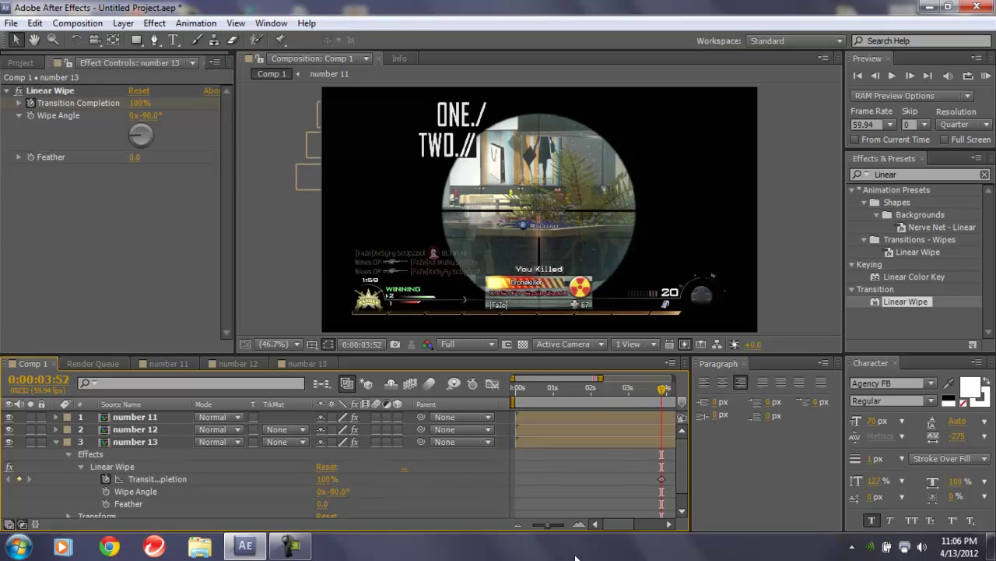
Add a transition completion keyframe of 0% on the number 13 layer's Linear Wipe at 0:00:04:09
{"action": "left_click_drag", "start_coordinate": [629, 524], "coordinate": [641, 529]}
{"action": "left_click", "coordinate": [597, 389]}
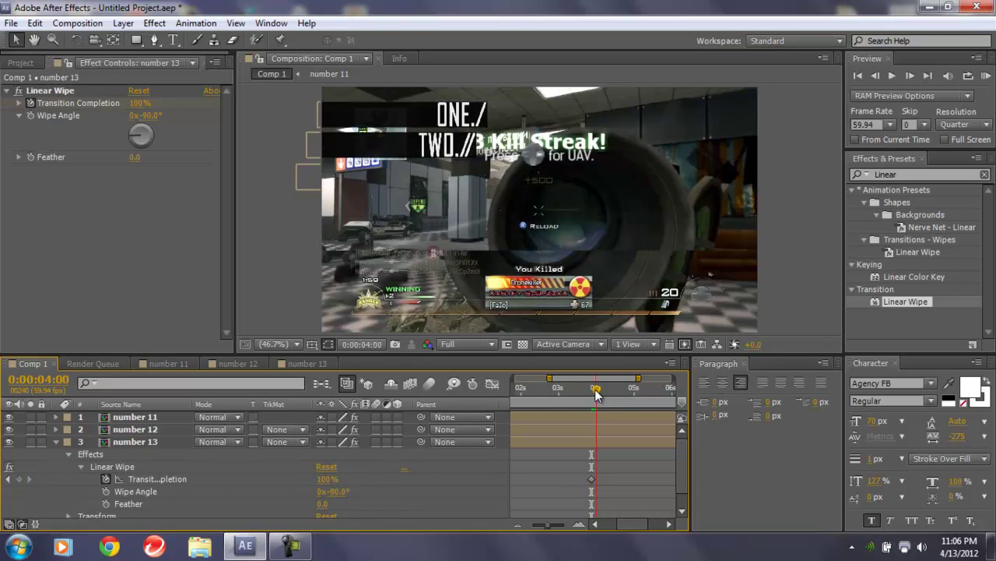
{"action": "left_click_drag", "start_coordinate": [596, 395], "coordinate": [602, 401]}
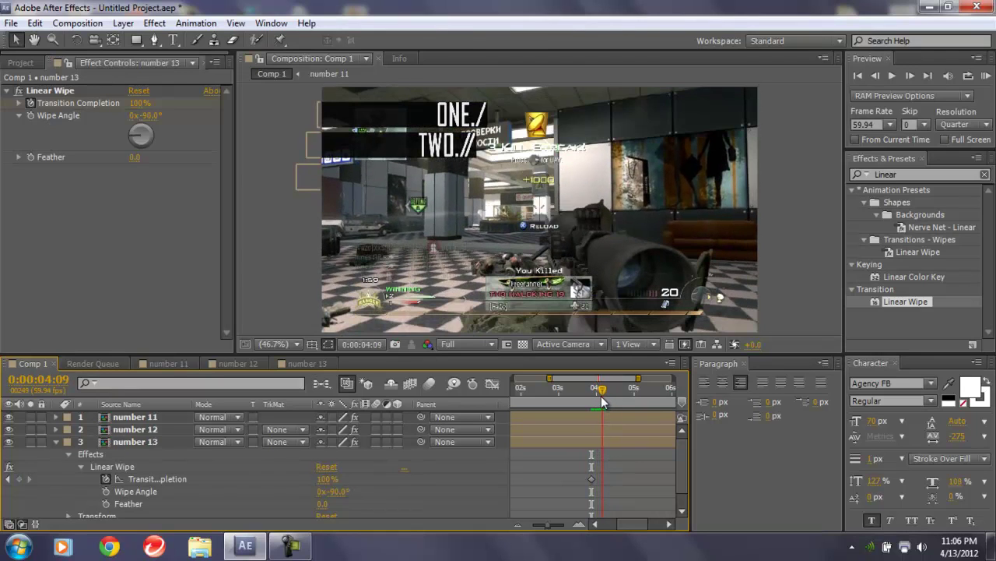
{"action": "left_click", "coordinate": [19, 479]}
{"action": "left_click", "coordinate": [327, 479]}
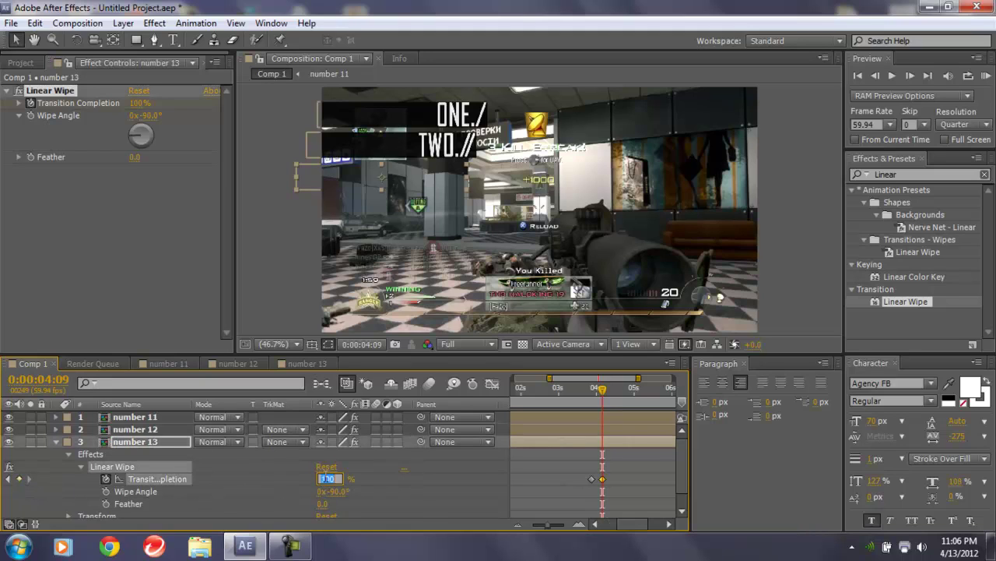
{"action": "type", "text": "0"}
{"action": "key", "text": "Return"}
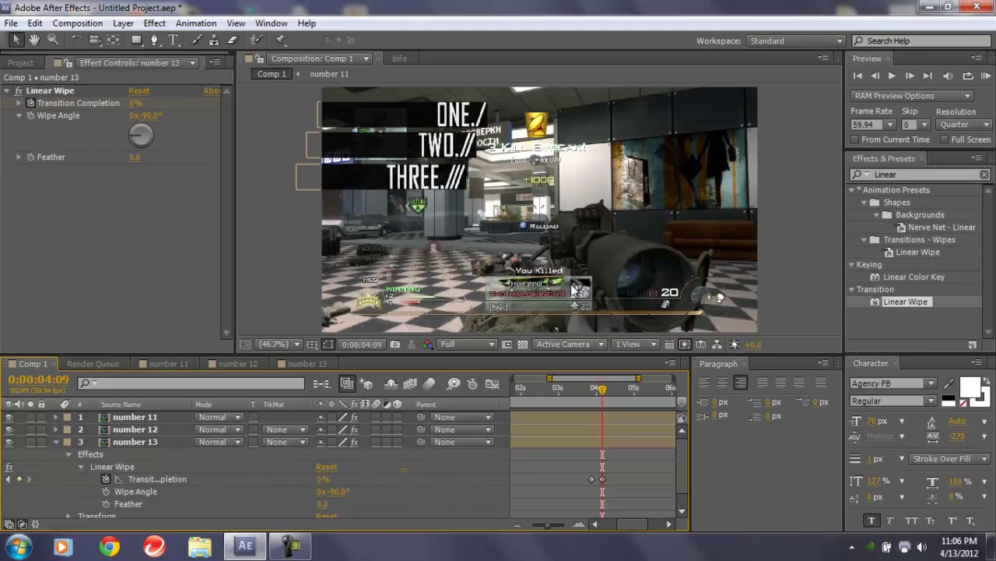
Run a RAM preview of the wipe animation, and collapse the number 13 layer's properties
{"action": "left_click", "coordinate": [985, 76]}
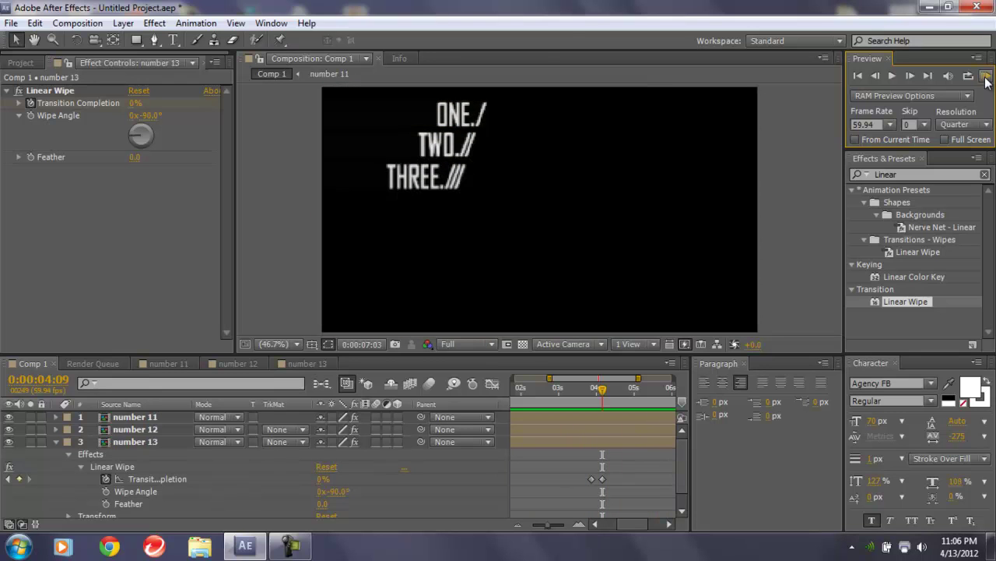
{"action": "left_click", "coordinate": [384, 197]}
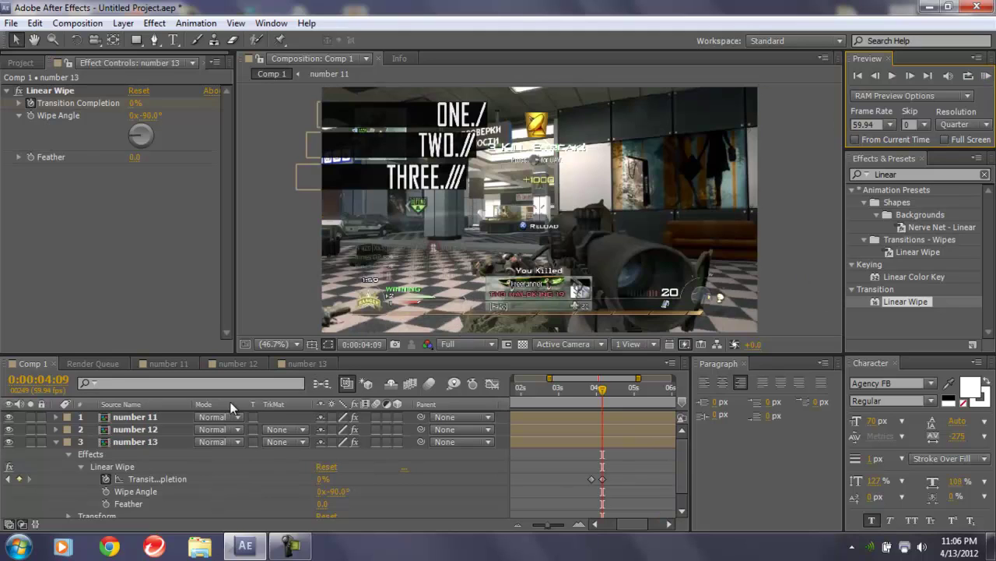
{"action": "left_click", "coordinate": [72, 466]}
{"action": "left_click", "coordinate": [67, 454]}
{"action": "left_click", "coordinate": [55, 442]}
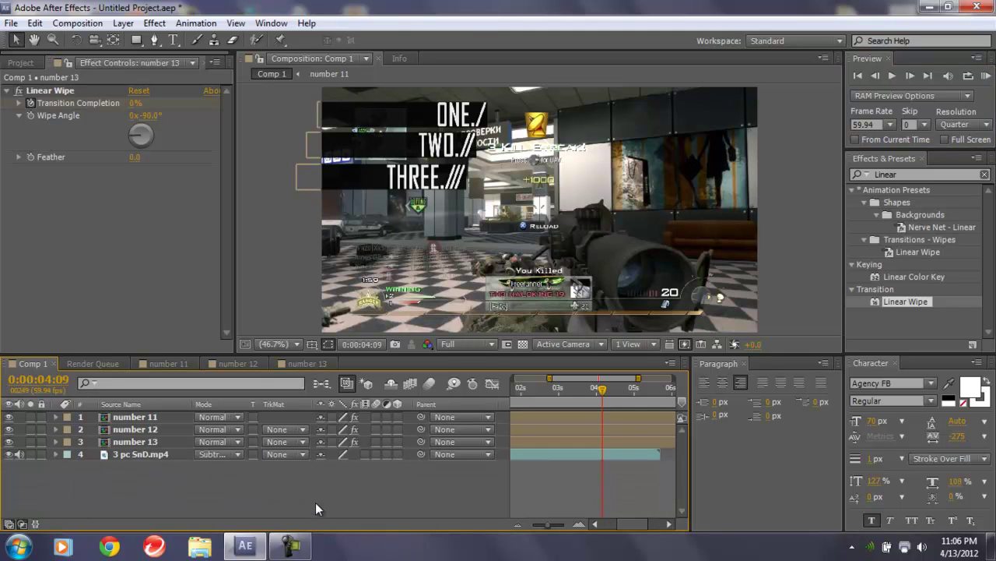
Close the number 11, number 12 and number 13 compositions and return to the Comp 1 timeline
{"action": "left_click", "coordinate": [187, 363]}
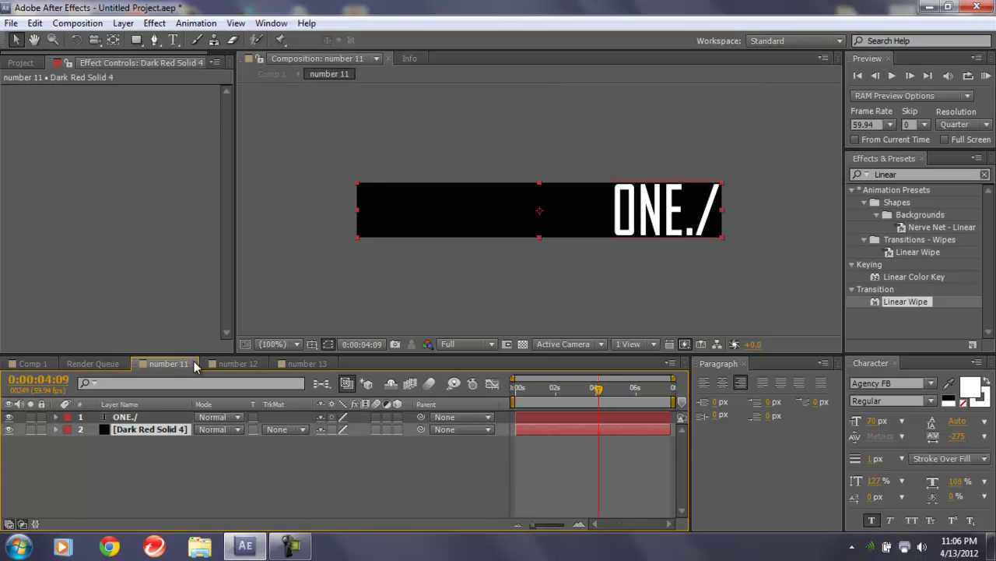
{"action": "left_click", "coordinate": [194, 363]}
{"action": "left_click", "coordinate": [194, 363]}
{"action": "left_click", "coordinate": [194, 362]}
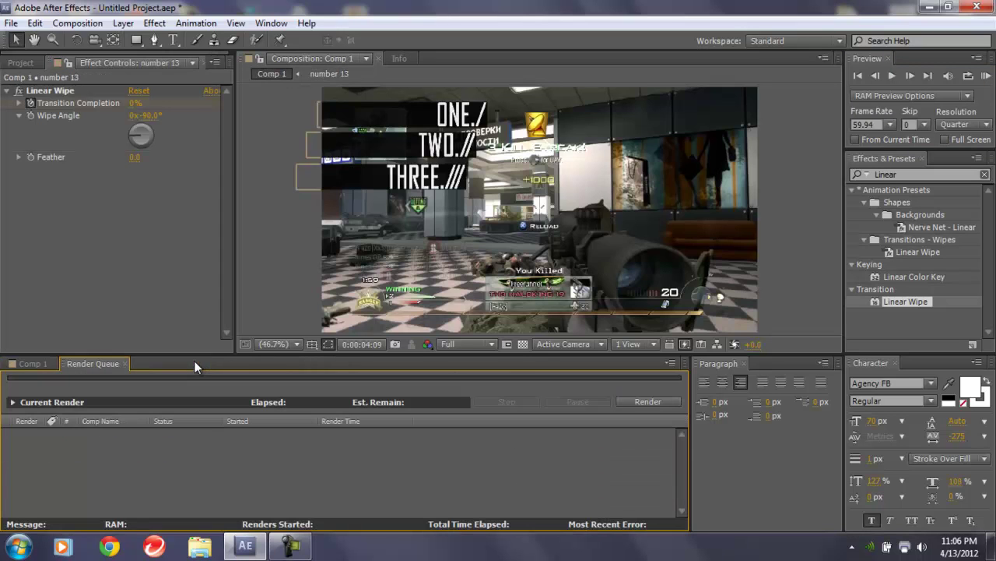
{"action": "left_click", "coordinate": [43, 364]}
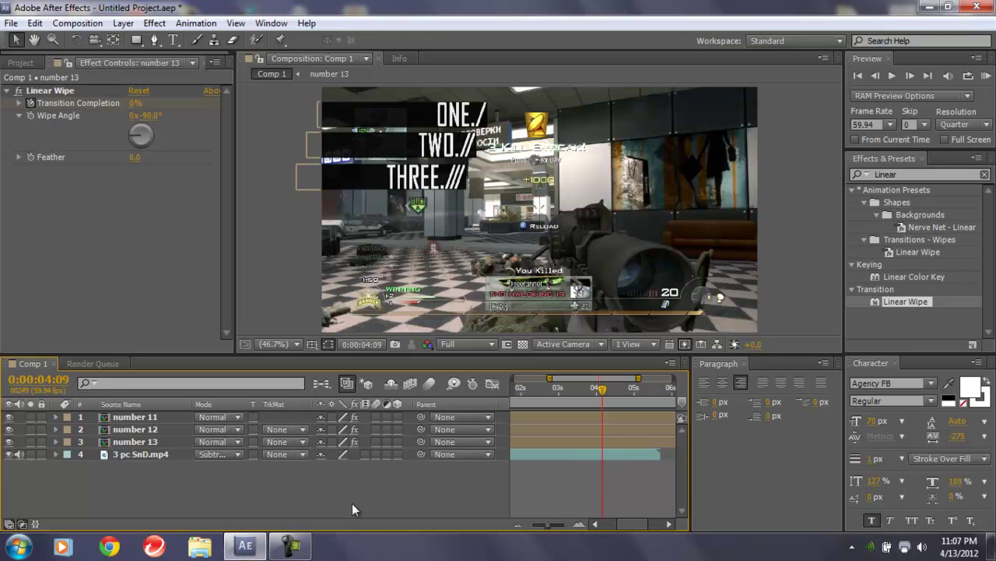
{"action": "left_click", "coordinate": [290, 546]}
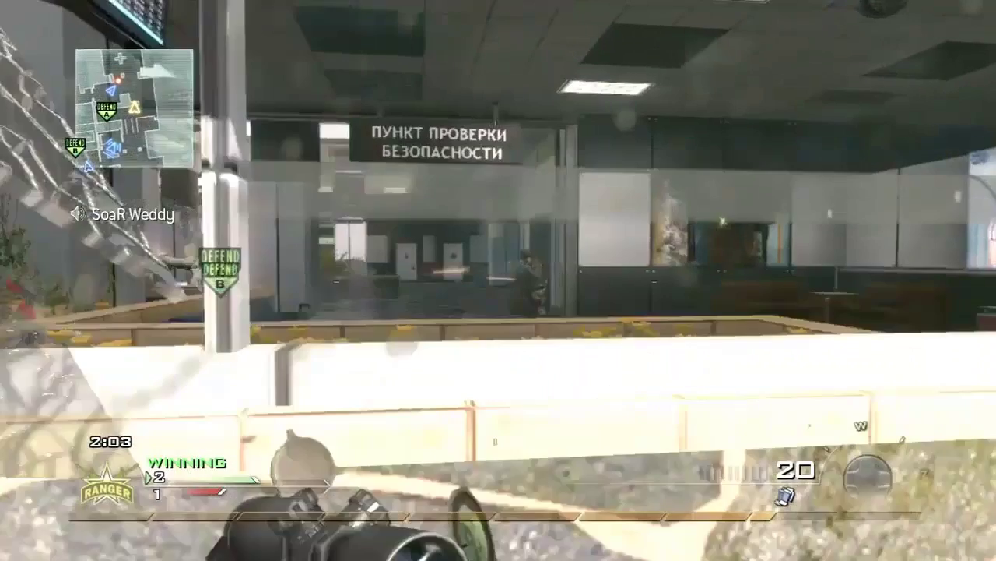